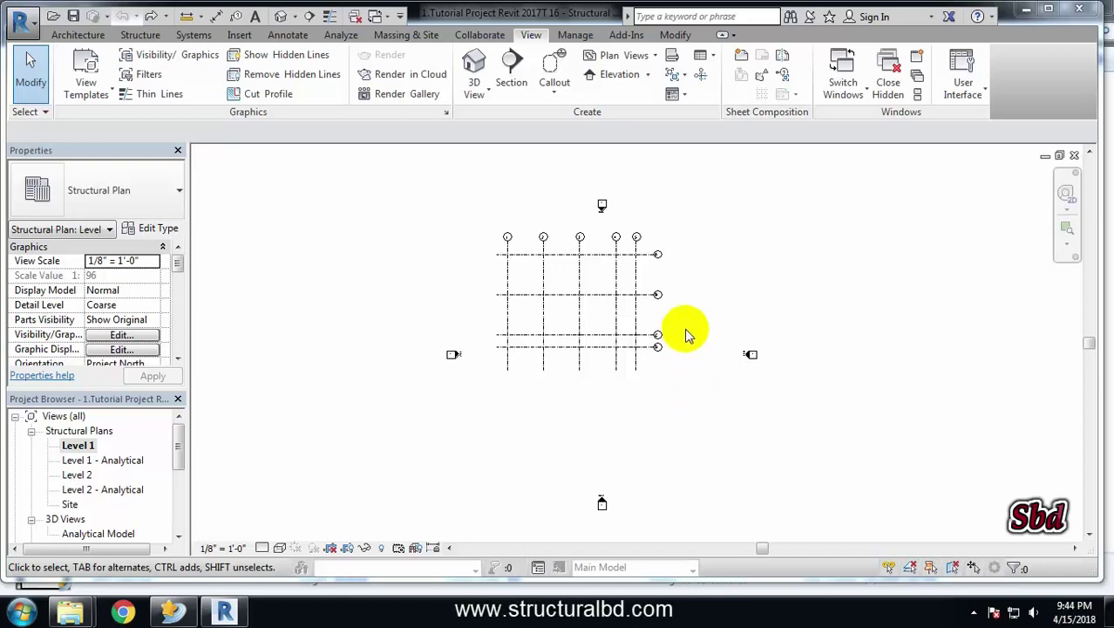
Step: Open the East elevation and inspect the Level 1 structural plan's properties
scroll(717, 324, "up", 1)
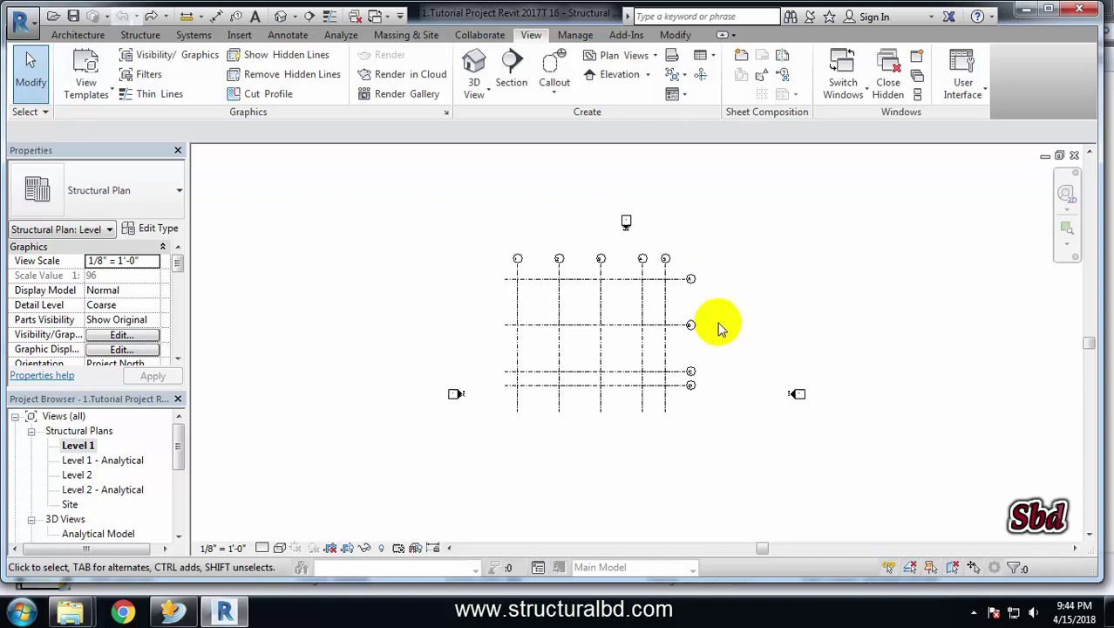
scroll(743, 330, "up", 1)
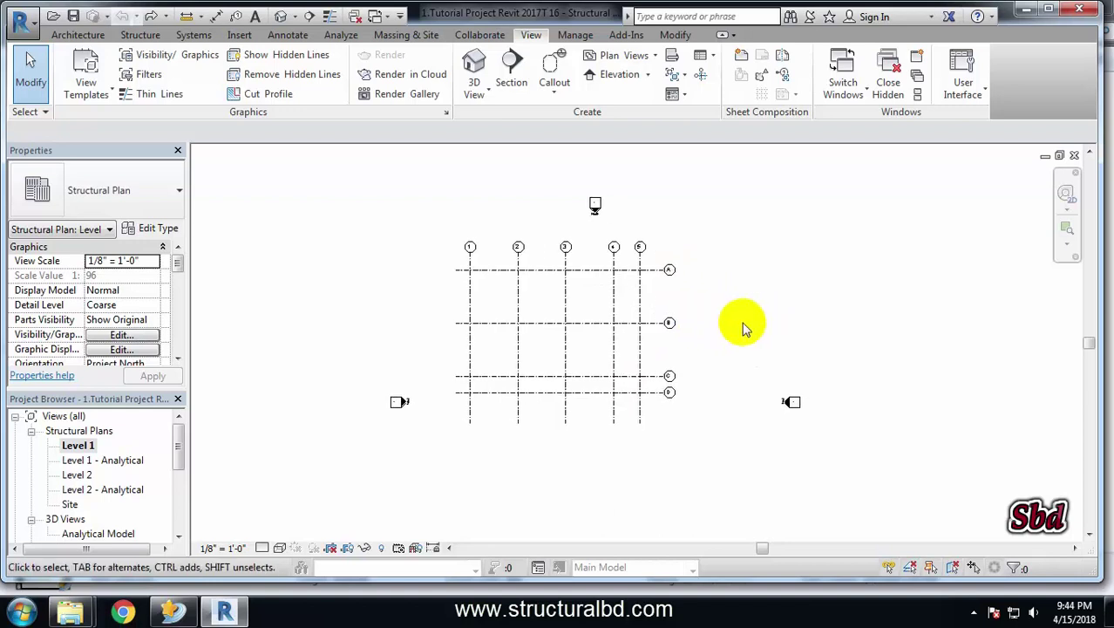
middle_click_drag(621, 299, 610, 277)
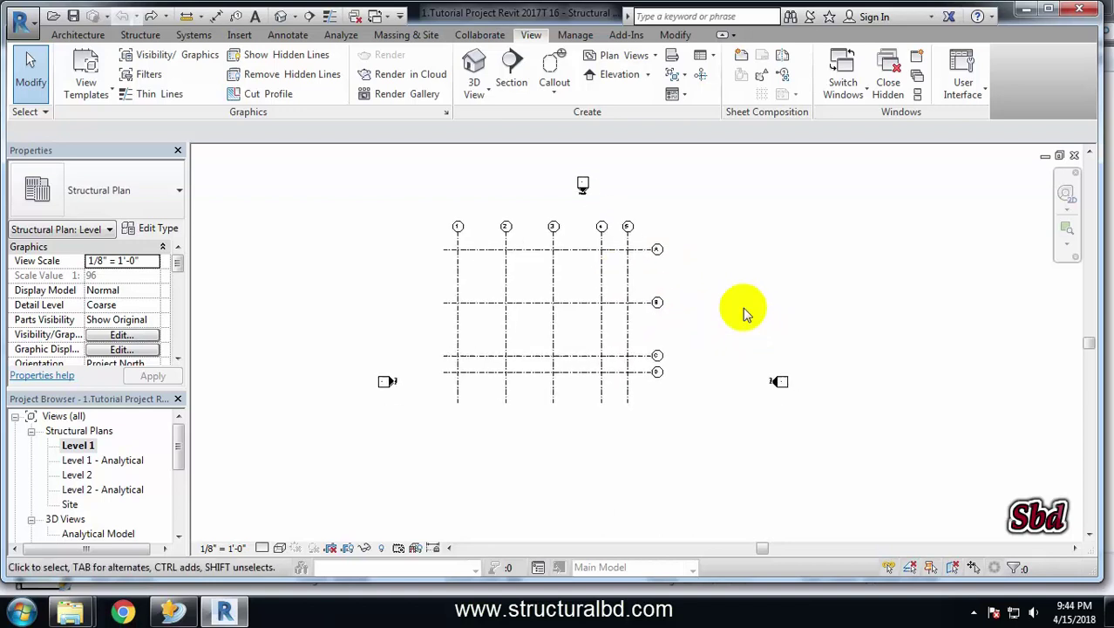
left_click_drag(180, 447, 177, 497)
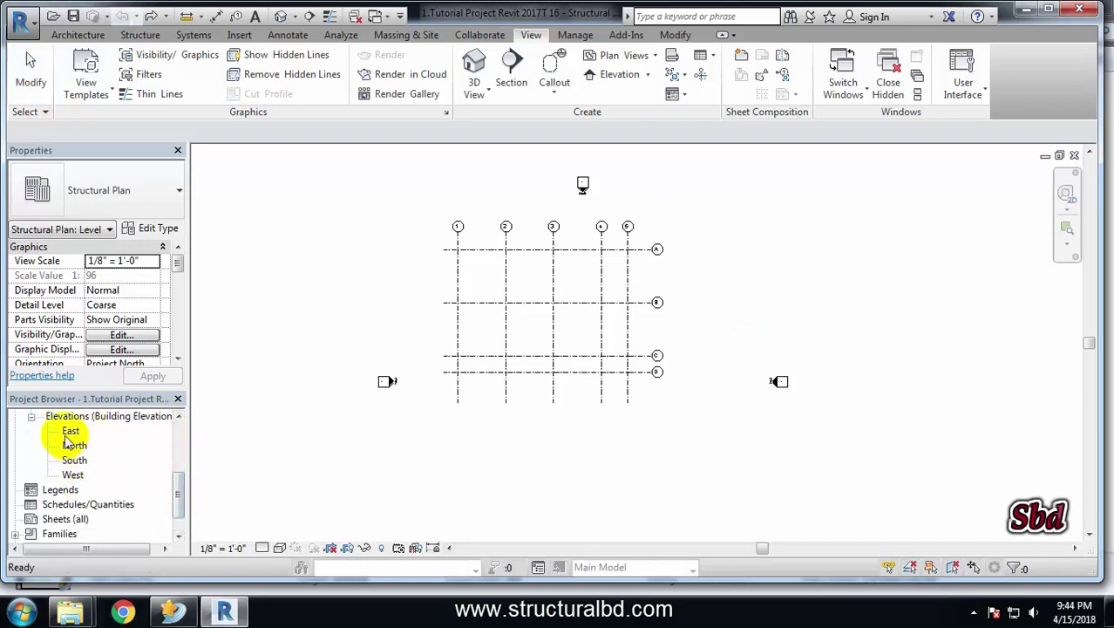
mouse_move(178, 501)
left_mouse_down()
mouse_move(178, 444)
mouse_move(179, 478)
left_mouse_up()
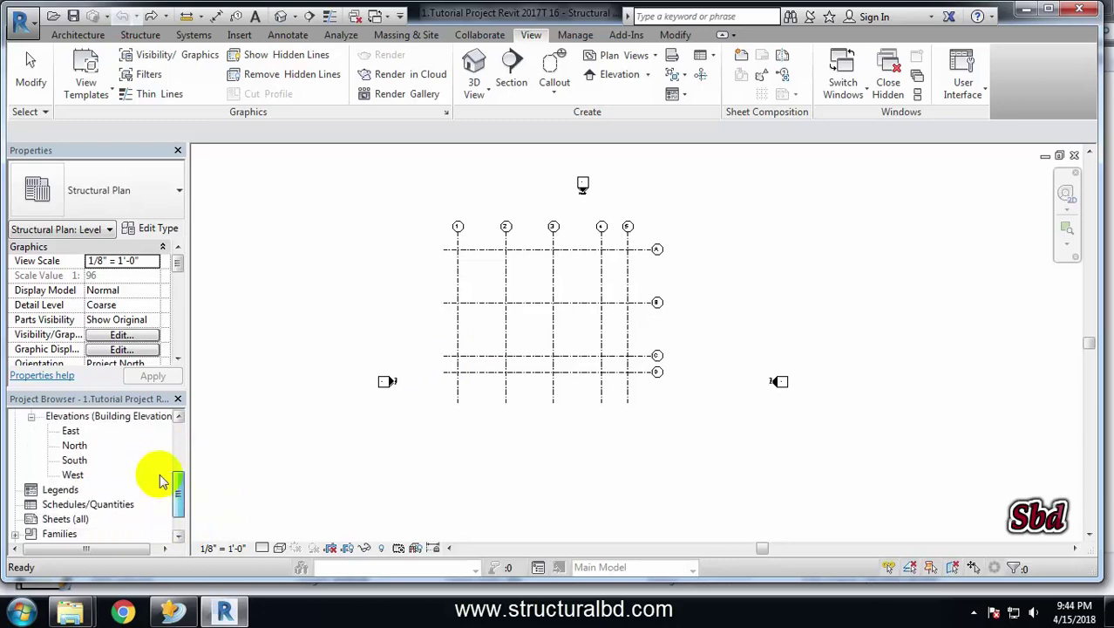
double_click(70, 430)
scroll(622, 354, "down", 2)
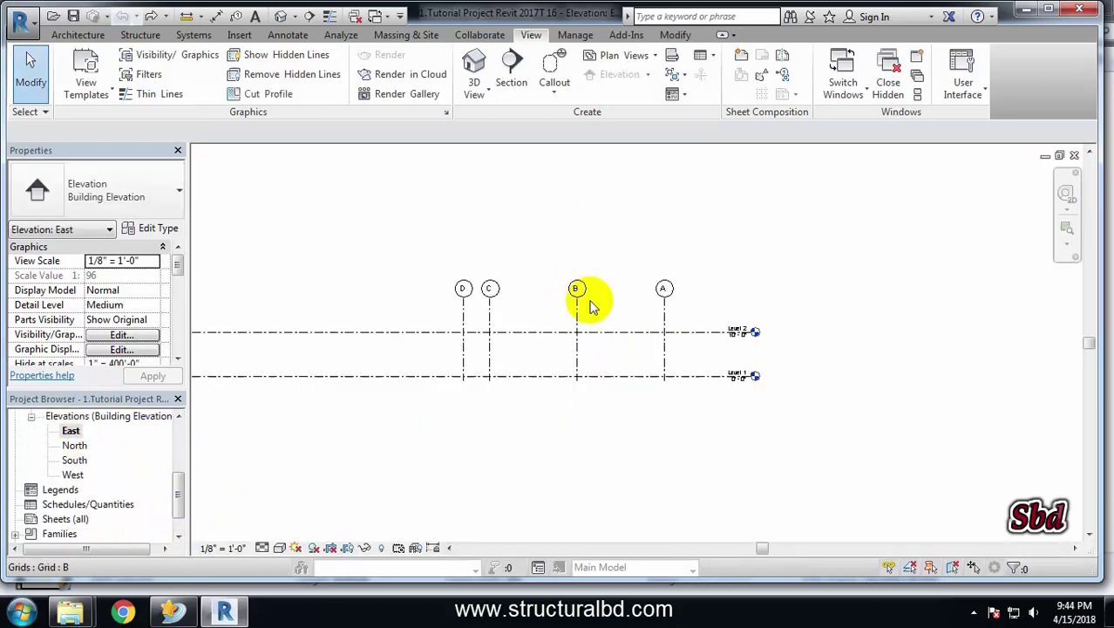
scroll(579, 293, "down", 2)
scroll(676, 353, "up", 2)
scroll(672, 350, "up", 1)
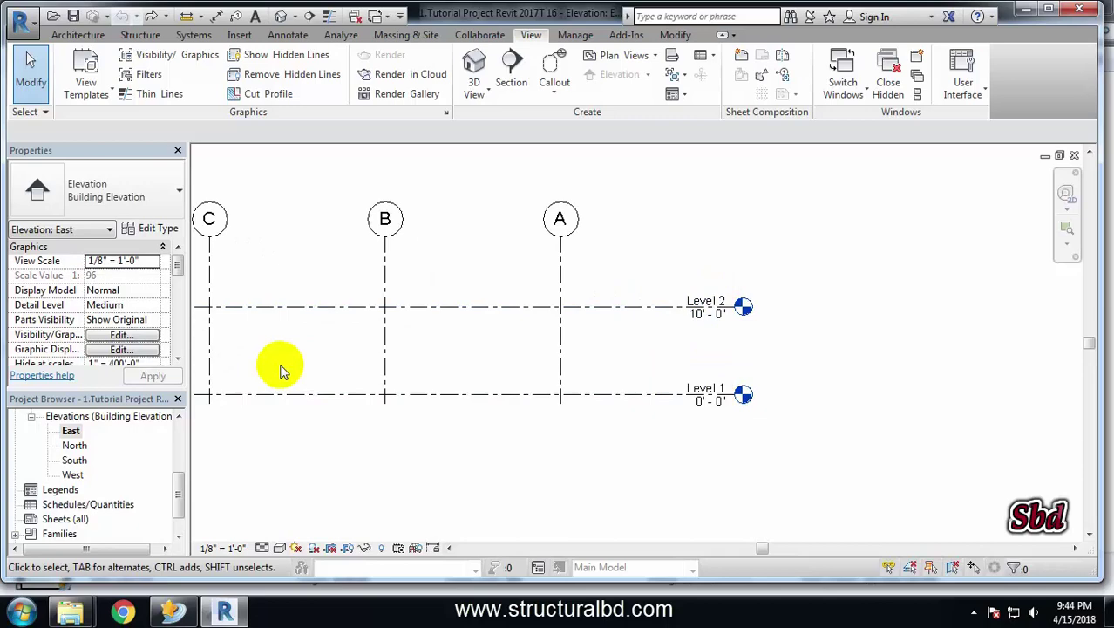
left_click_drag(181, 496, 178, 429)
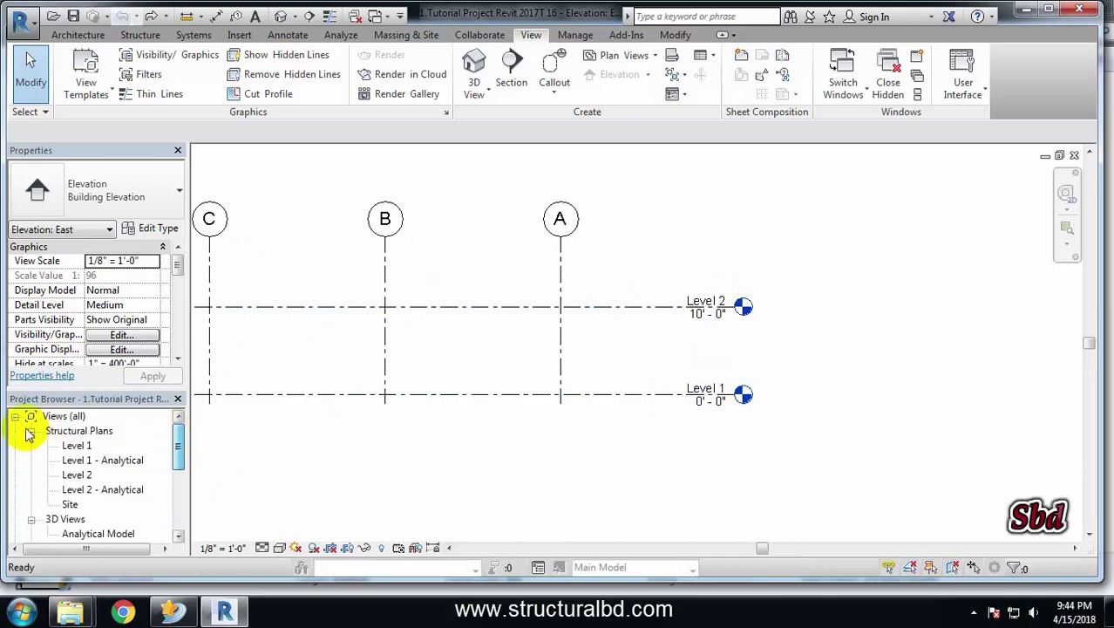
left_click(83, 448)
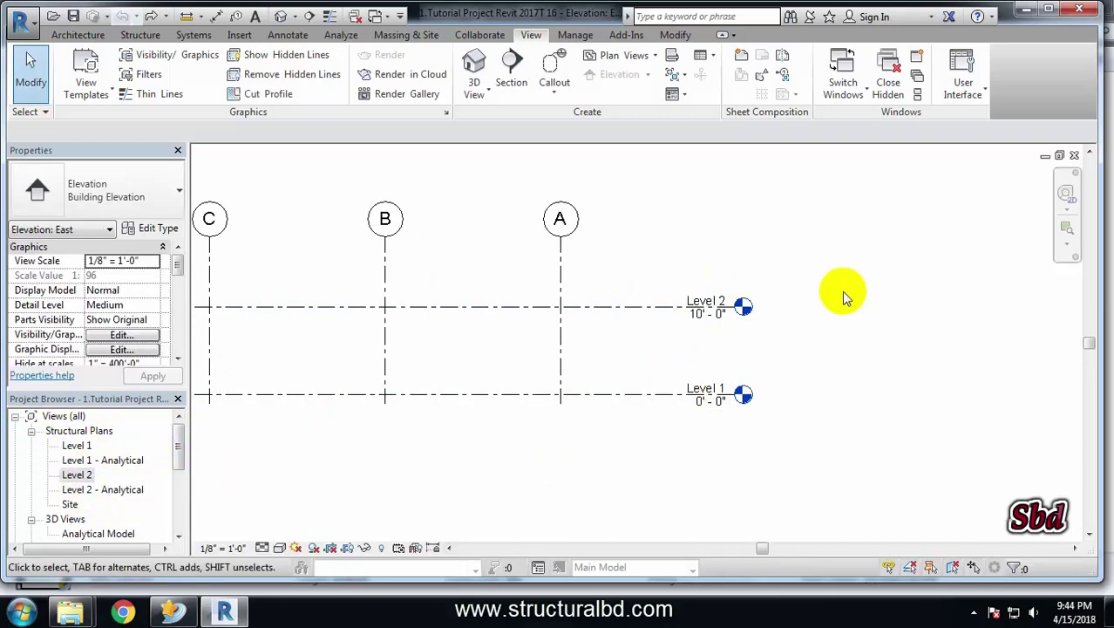
scroll(845, 291, "down", 1)
middle_click_drag(748, 343, 755, 347)
scroll(743, 346, "down", 1)
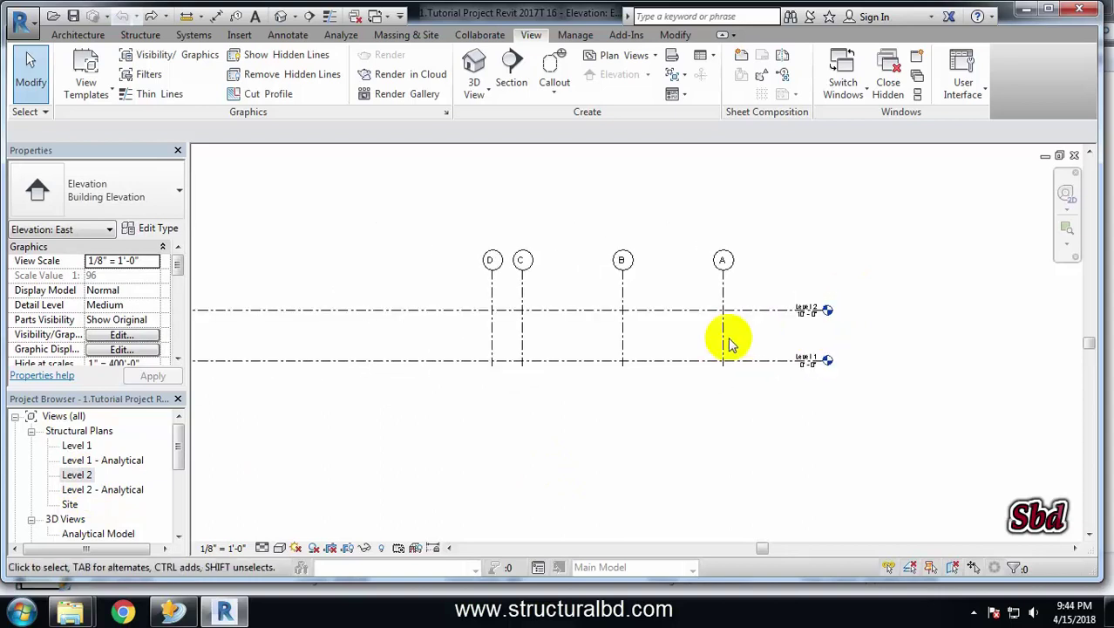
Step: Draw Level 3 at 20'-0" above Level 2, aligned with the other level heads
left_click(142, 38)
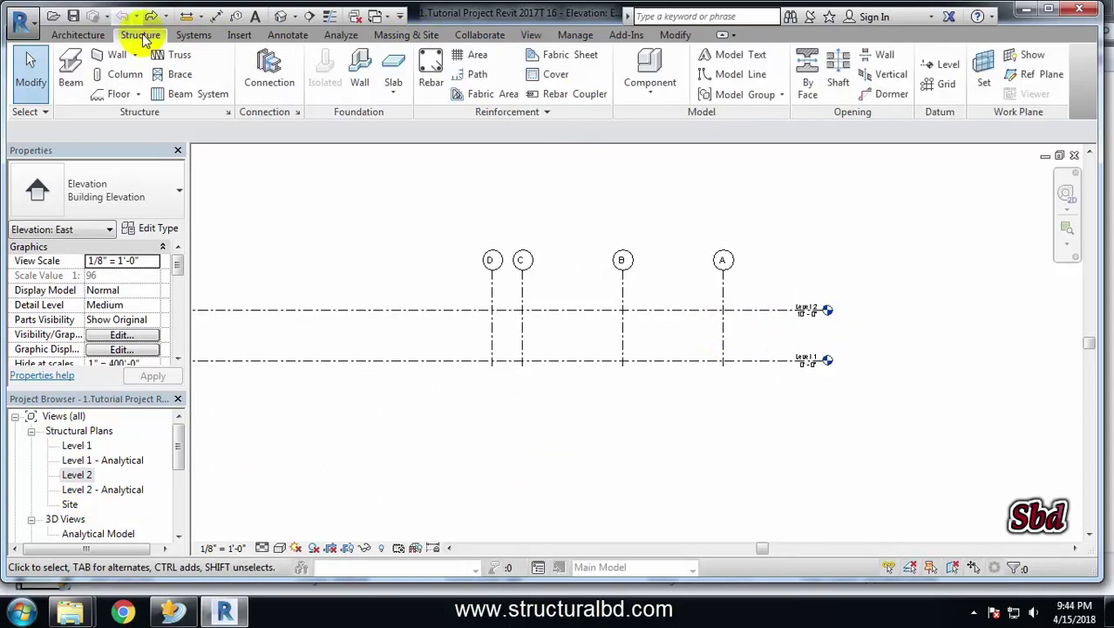
left_click(938, 68)
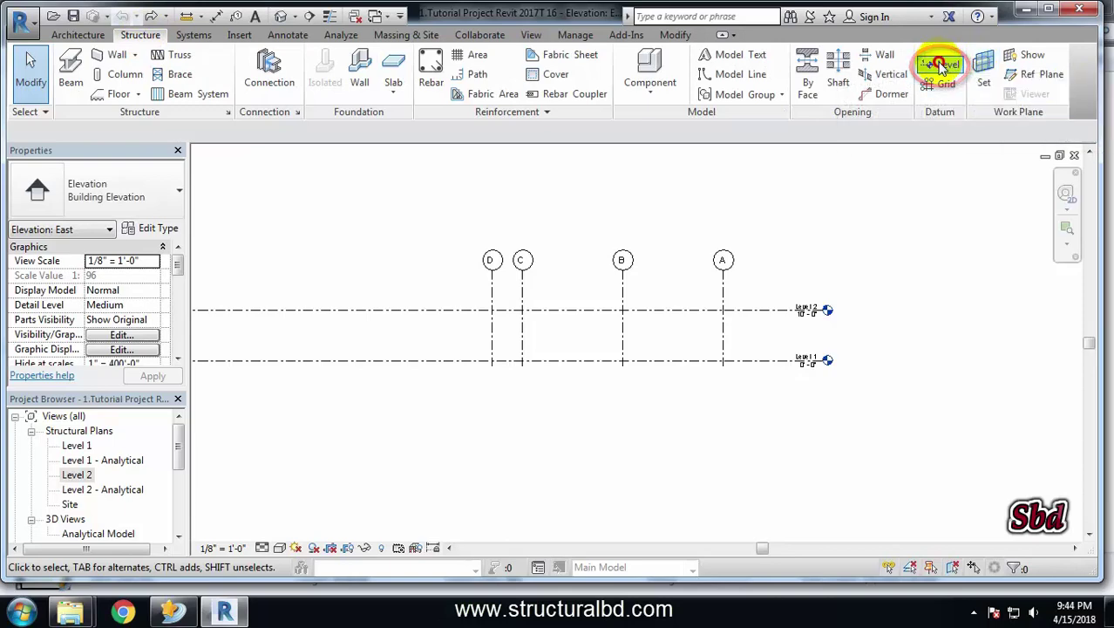
middle_click_drag(507, 321, 693, 325)
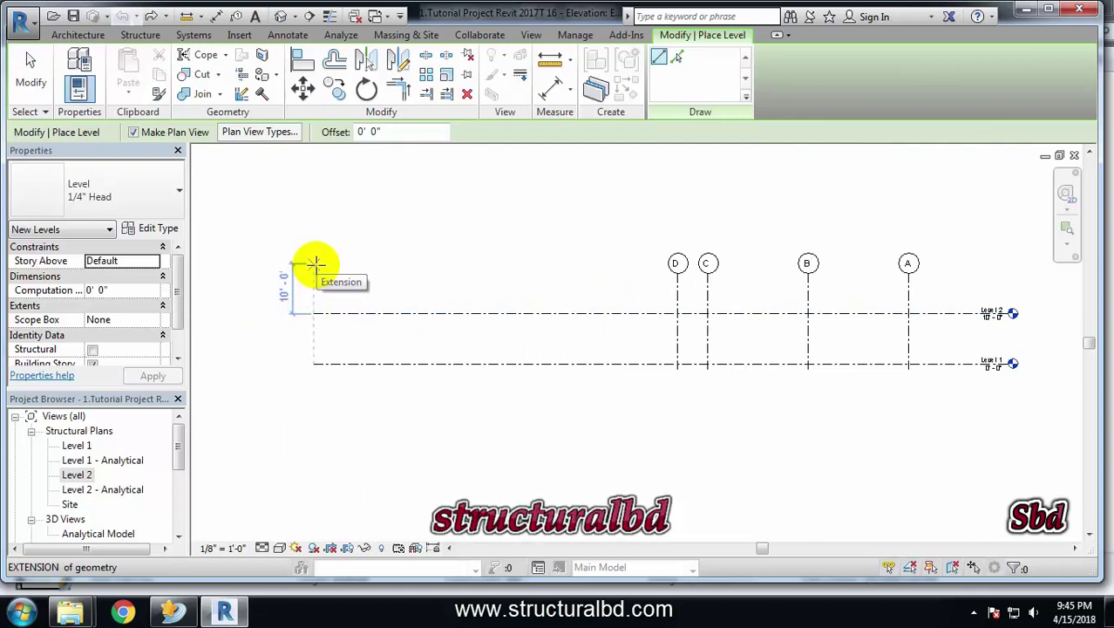
left_click(316, 264)
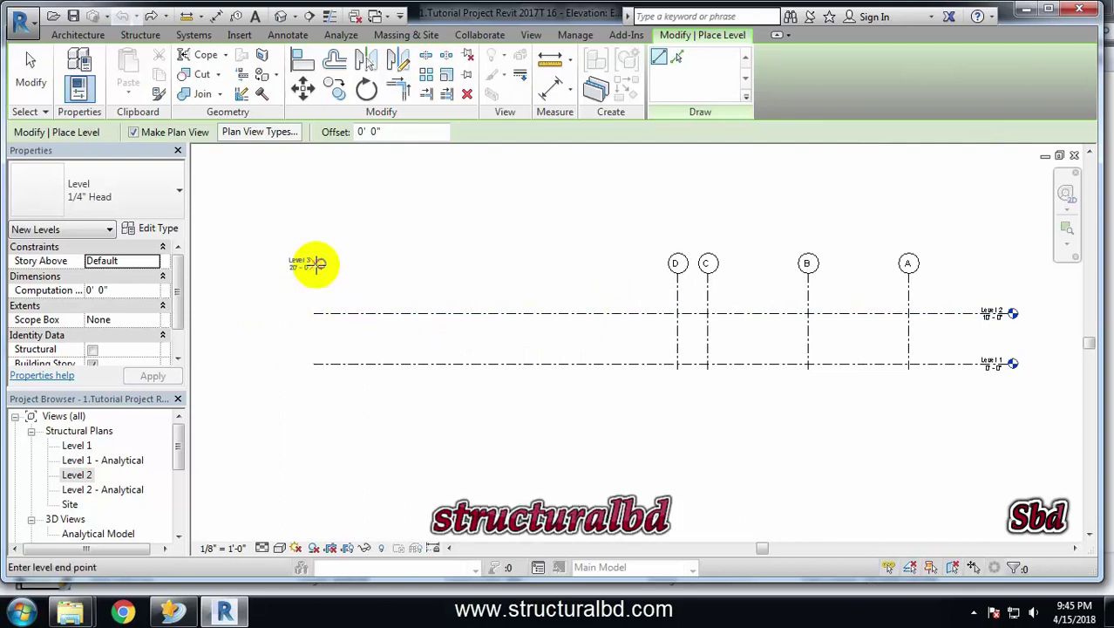
left_click(908, 264)
middle_click_drag(907, 269, 755, 271)
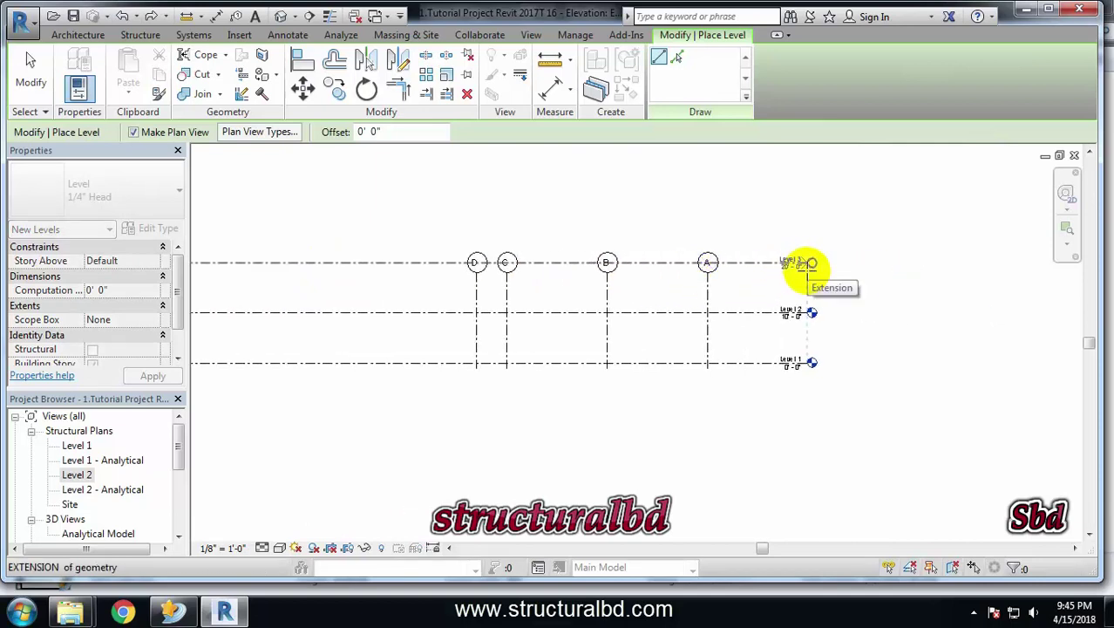
left_click(811, 264)
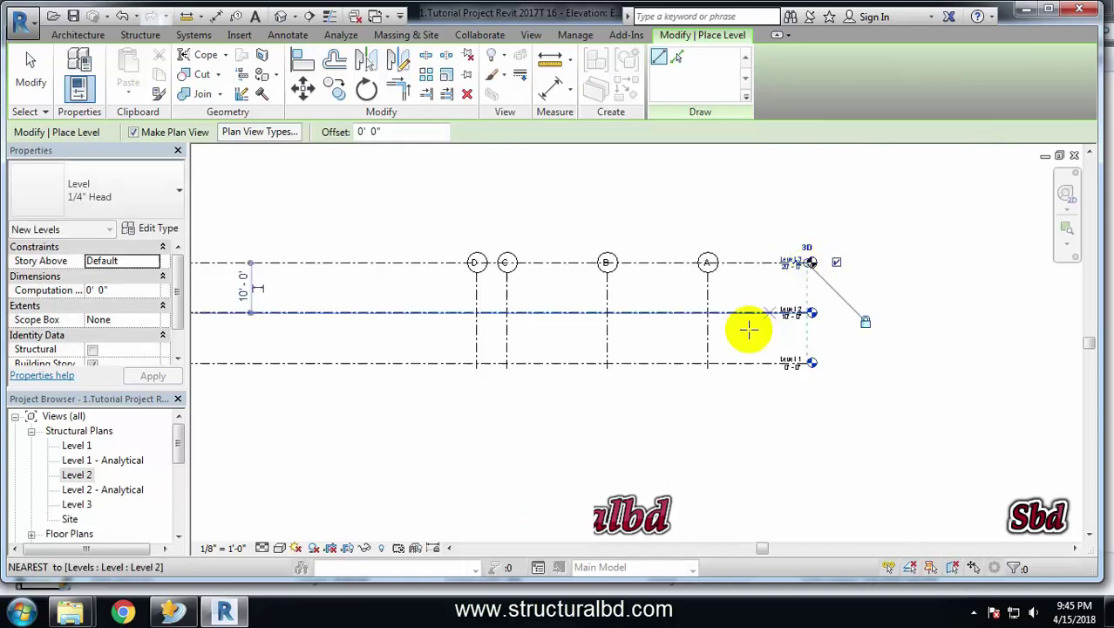
scroll(808, 250, "up", 1)
scroll(837, 262, "up", 2)
scroll(829, 227, "down", 2)
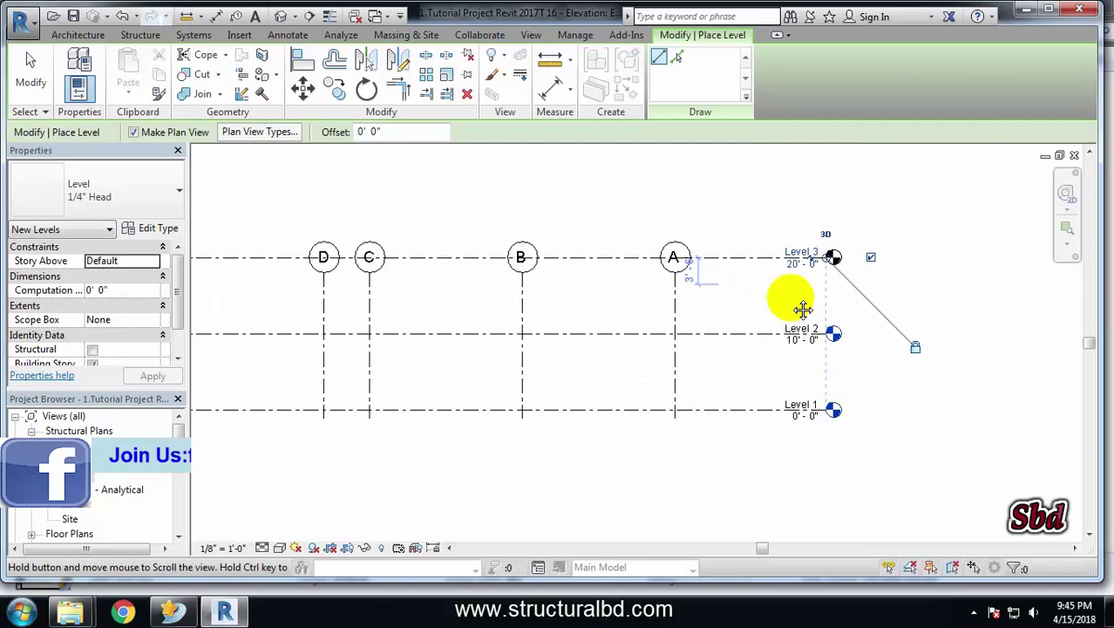
middle_click_drag(803, 301, 822, 270)
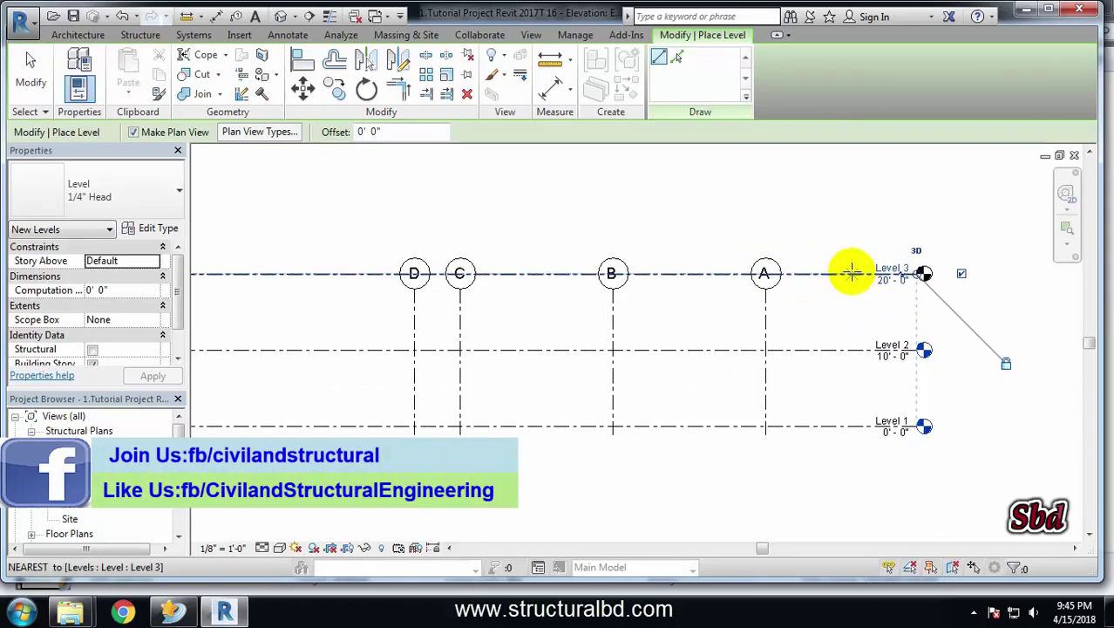
key("Escape")
Step: Copy Level 3 upward repeatedly at 10'-0" spacing to create Levels 4 through 8
scroll(825, 306, "down", 2)
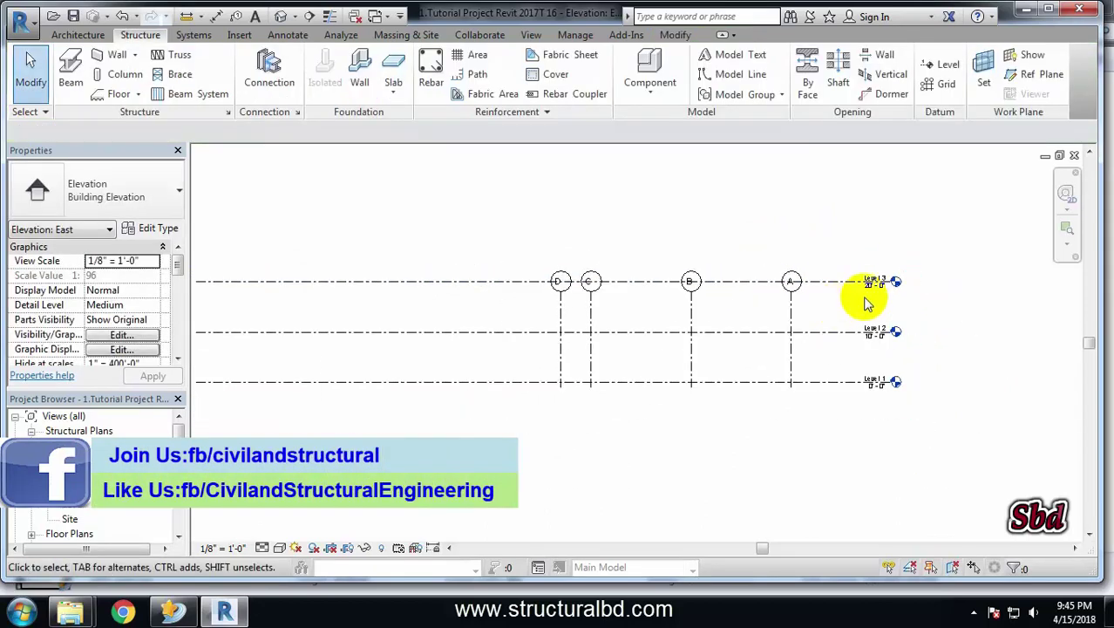
scroll(823, 312, "up", 2)
scroll(785, 300, "down", 2)
middle_click_drag(749, 326, 744, 318)
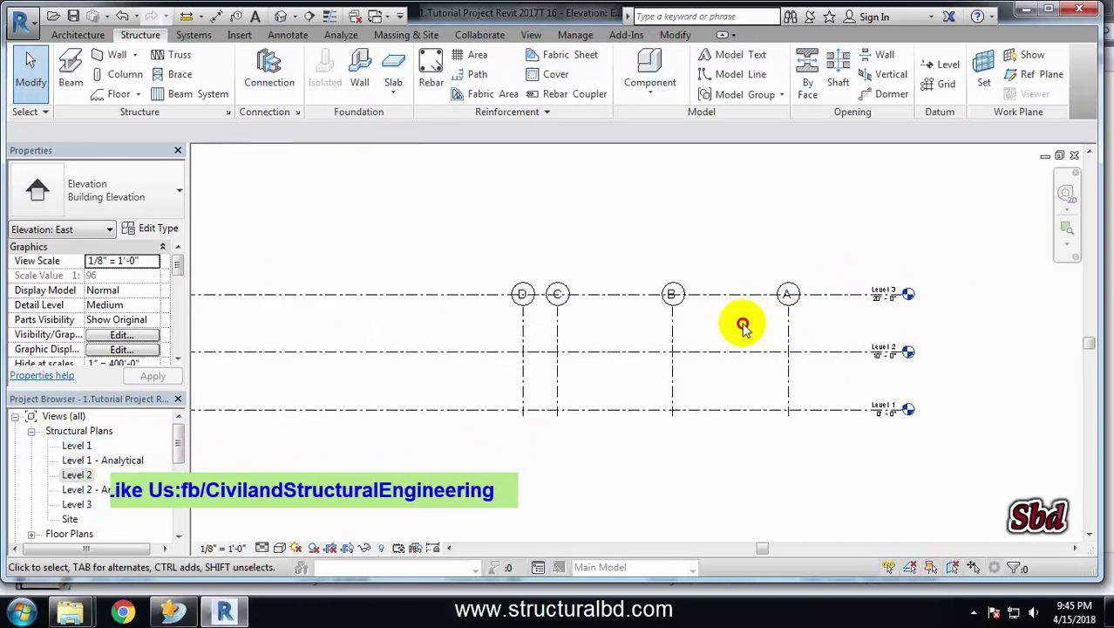
left_click(712, 293)
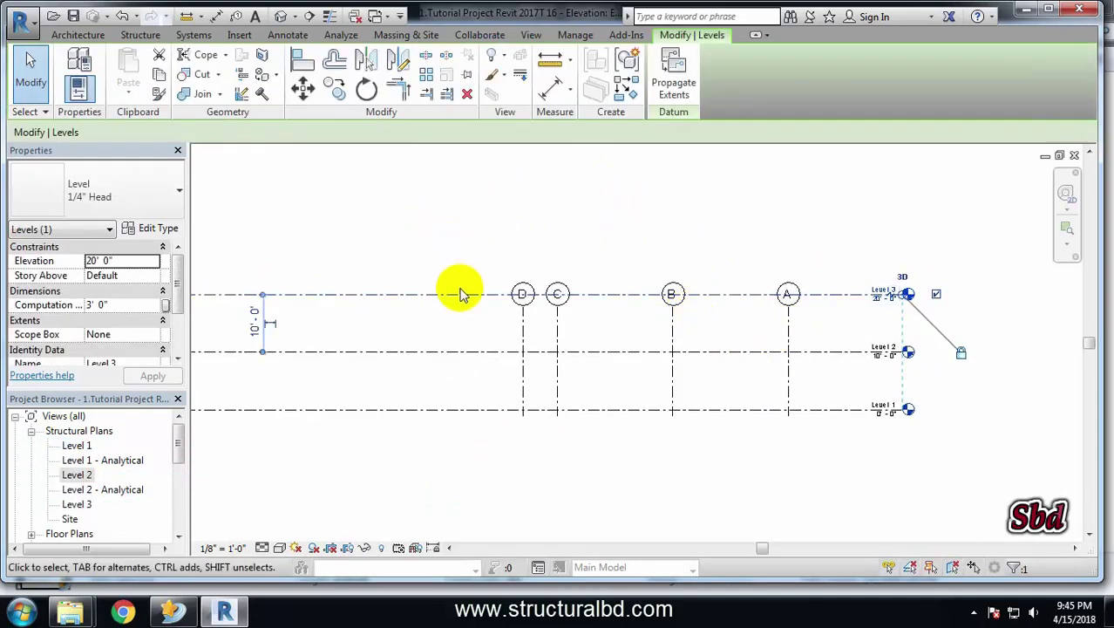
left_click(335, 88)
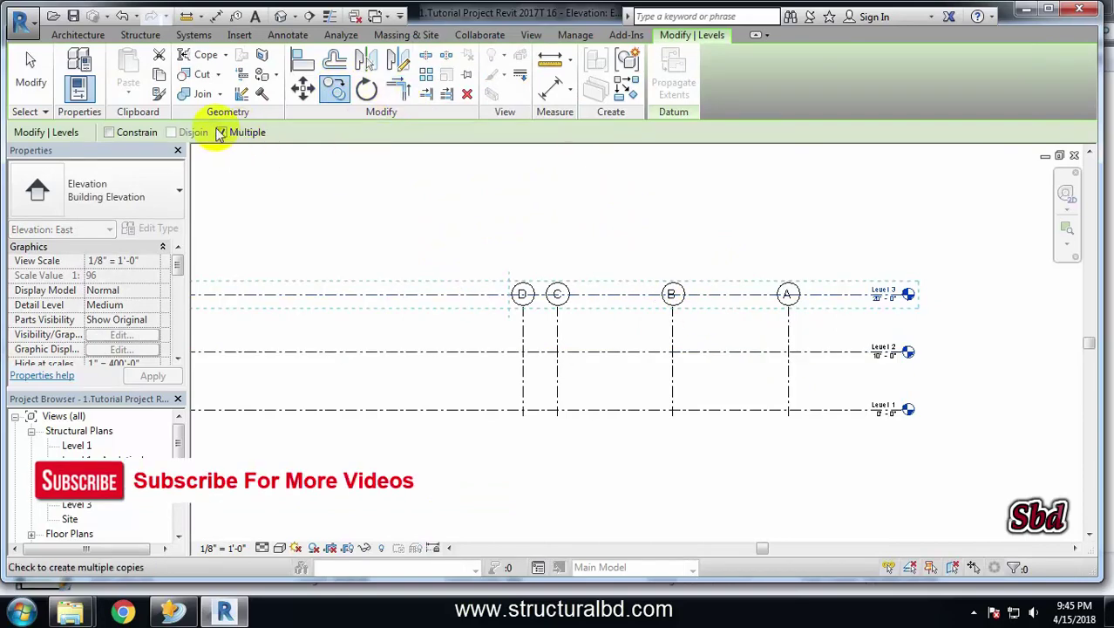
left_click(789, 352)
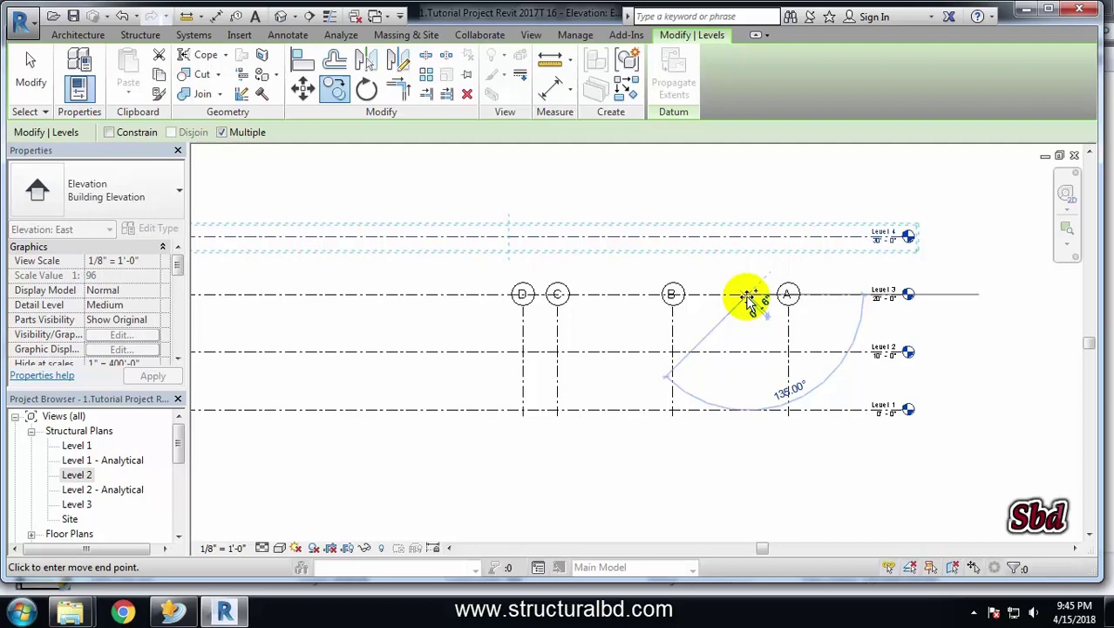
left_click(755, 239)
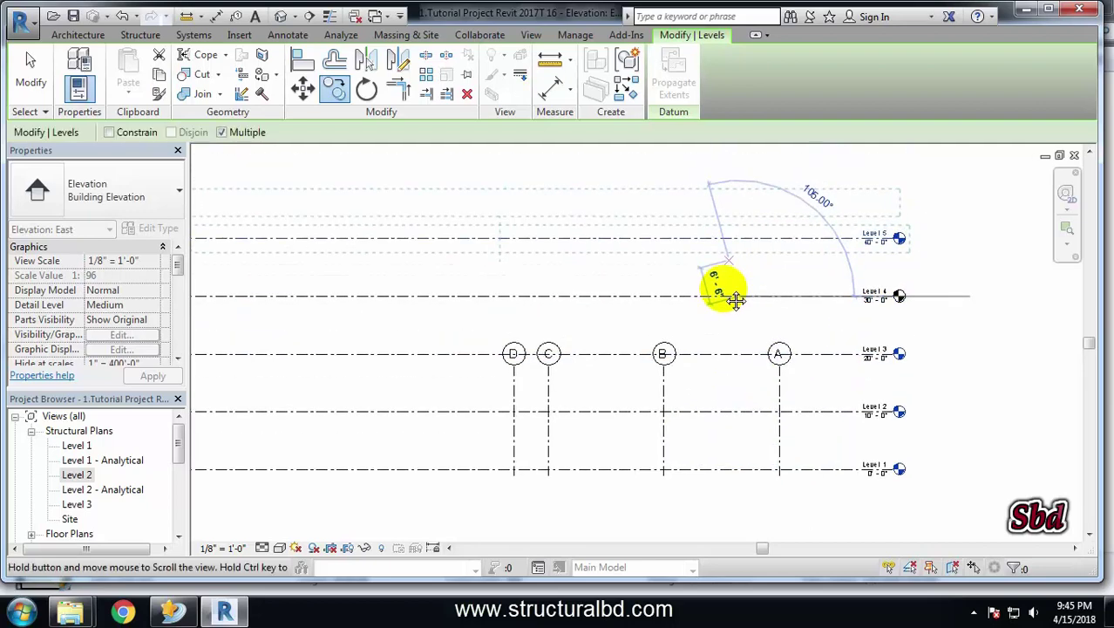
left_click(737, 273)
left_click(737, 231)
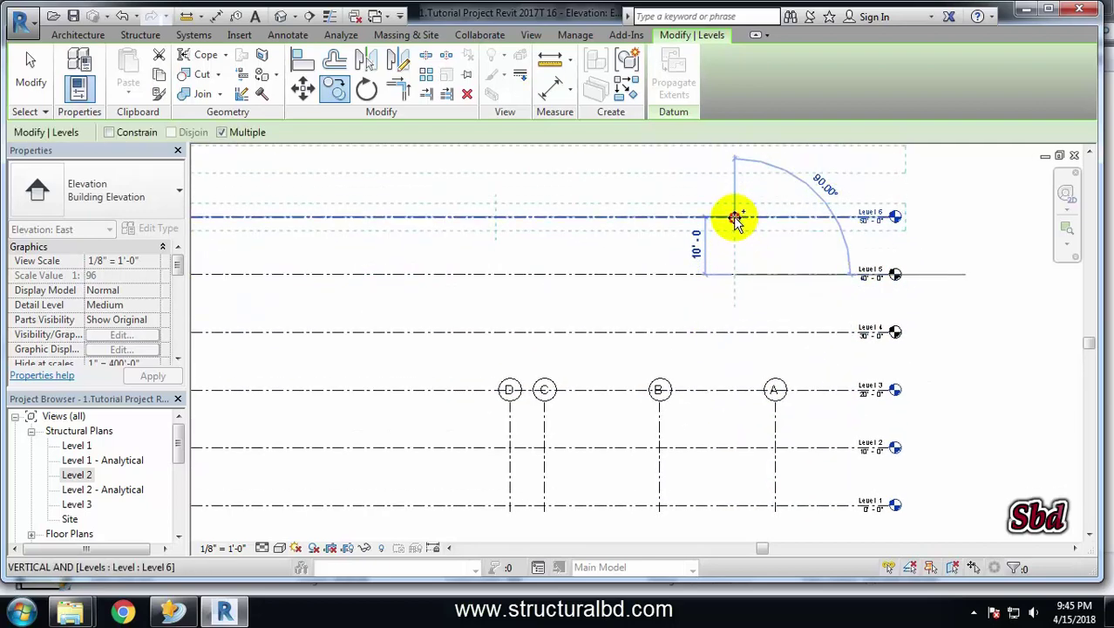
scroll(747, 269, "down", 2)
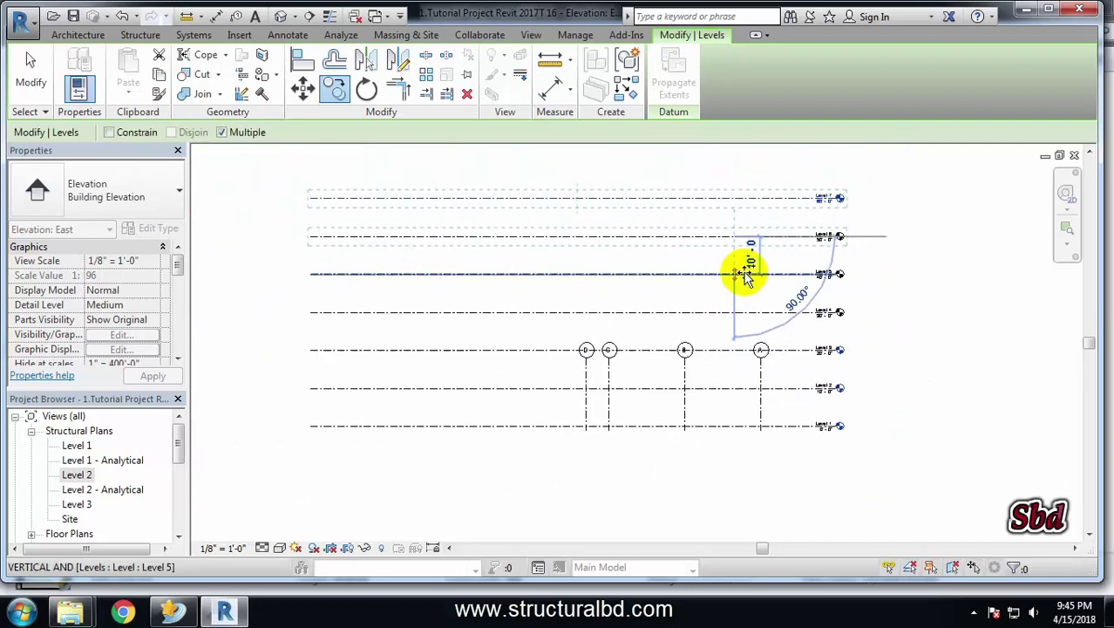
left_click(736, 197)
middle_click_drag(746, 231, 735, 288)
key("Escape")
key("Escape")
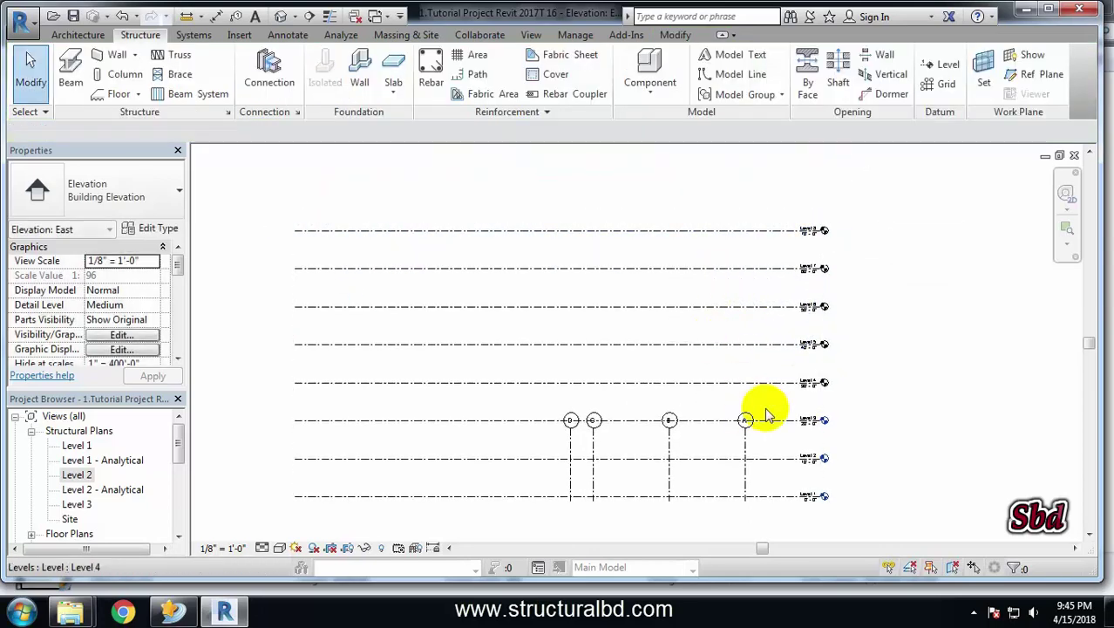
Step: Stretch grid A's top end above the highest level so all grids extend
left_click(746, 436)
scroll(750, 440, "up", 1)
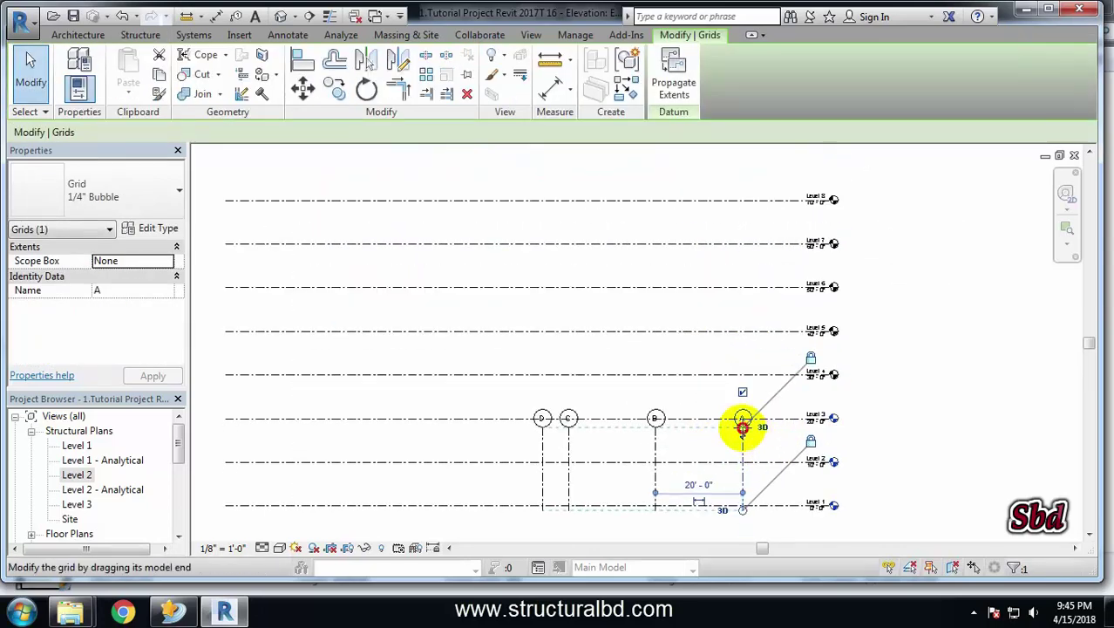
left_click_drag(742, 427, 742, 170)
left_click(895, 253)
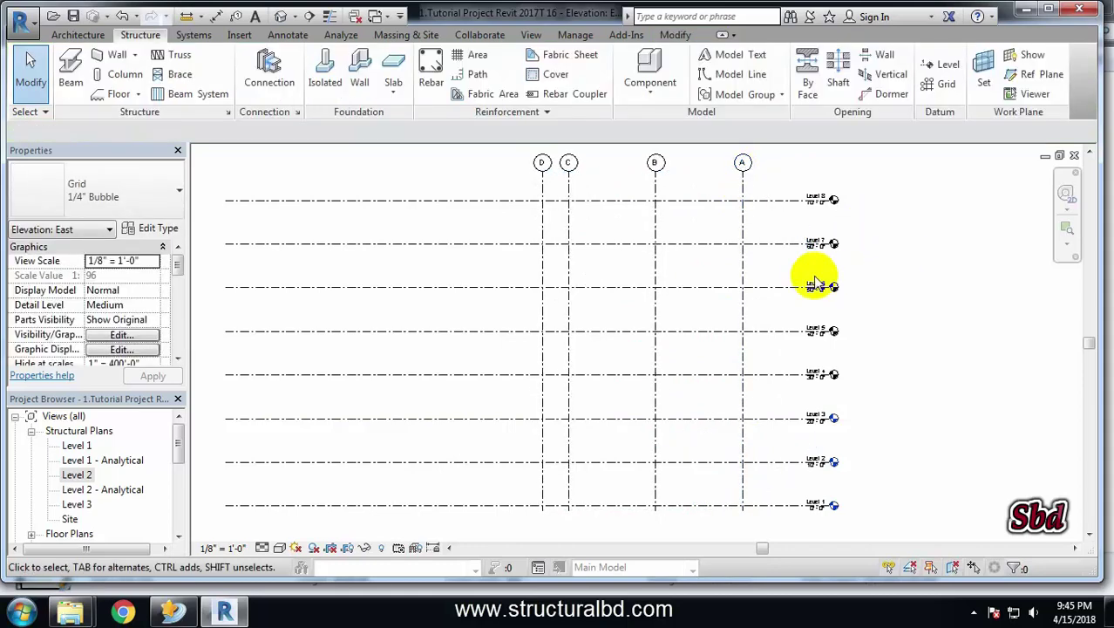
Step: Begin renaming Level 1 to '0-T.O Footing'
middle_click_drag(815, 283, 791, 308)
scroll(746, 408, "up", 3)
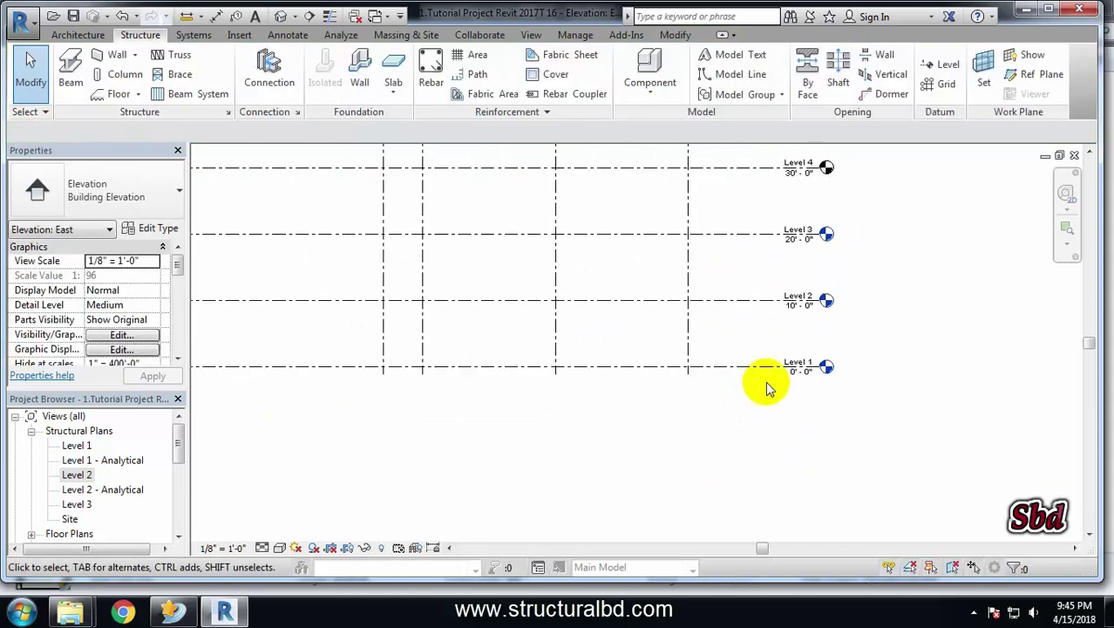
scroll(768, 388, "up", 2)
left_click(767, 410)
type("0-T.O Footing")
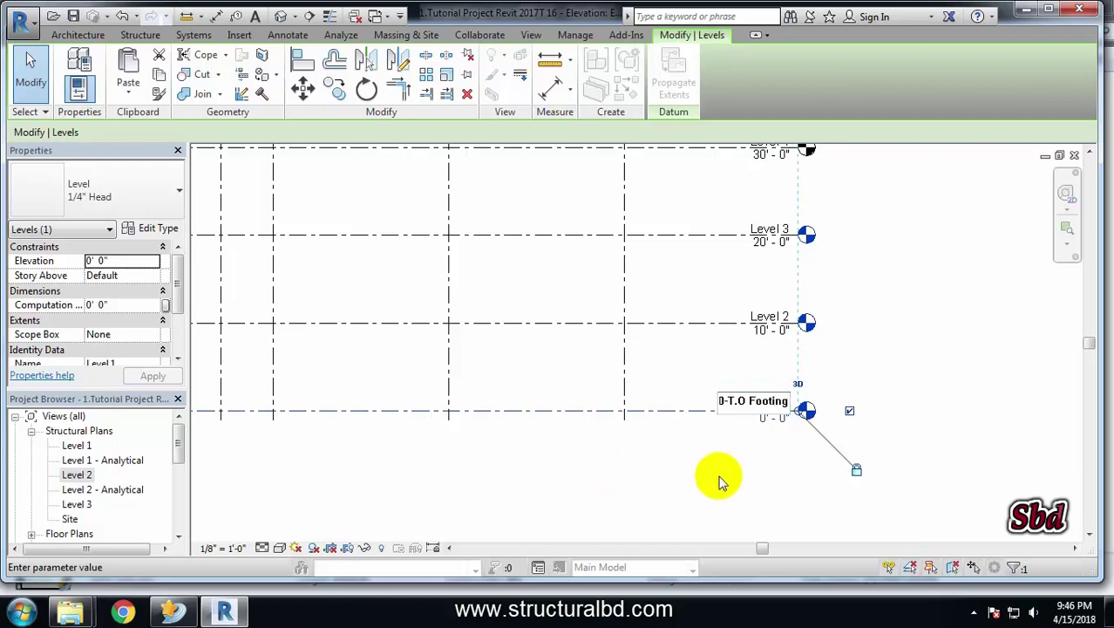
Step: Rename Levels 1 and 2 to 0-T.O Footing and 1-1ST FLOOR, including matching views
key("Return")
left_click(607, 315)
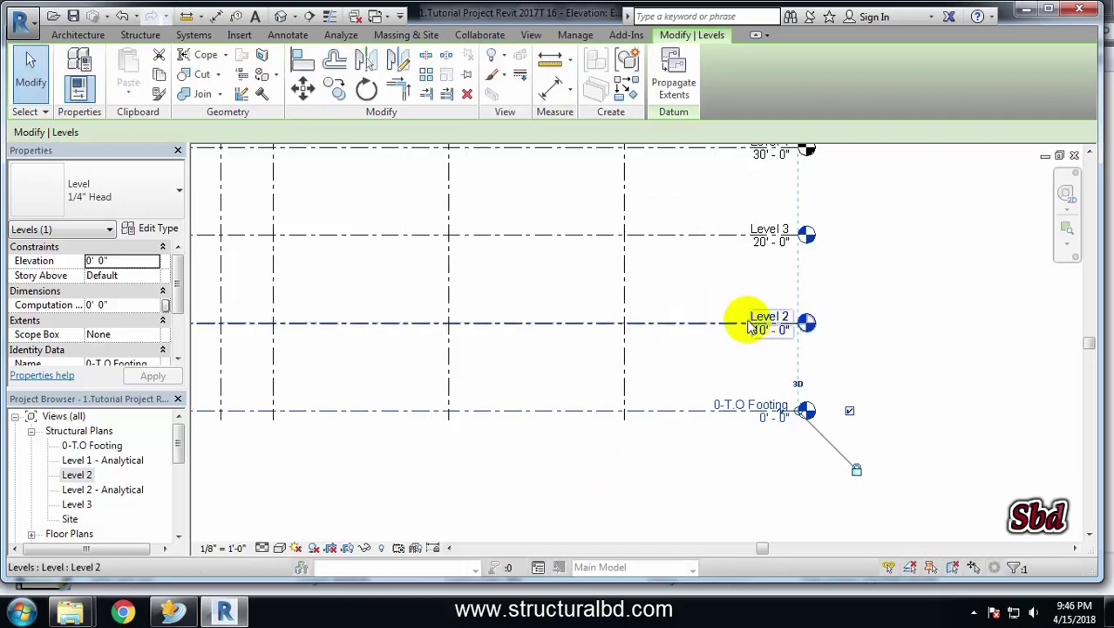
left_click(758, 322)
left_click(743, 313)
type("1-1ST FLOOR")
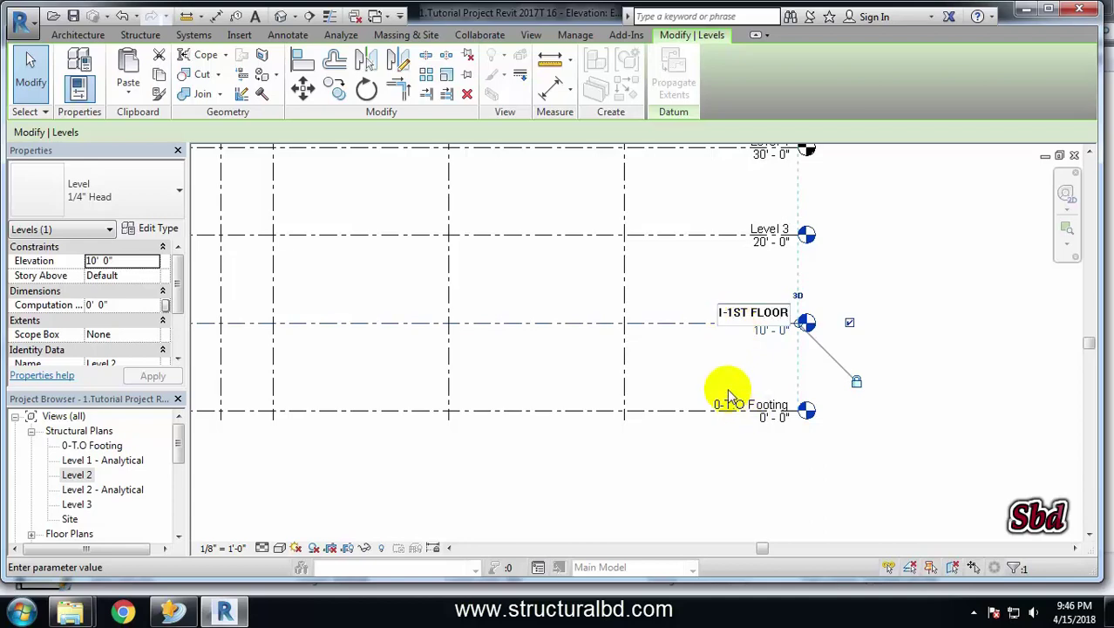
key("Return")
left_click(591, 314)
Step: Rename Levels 3 and 4 to 2-2ND FLOOR and 3-3RD FLOOR, including matching views
middle_click_drag(723, 291, 723, 378)
left_click(767, 317)
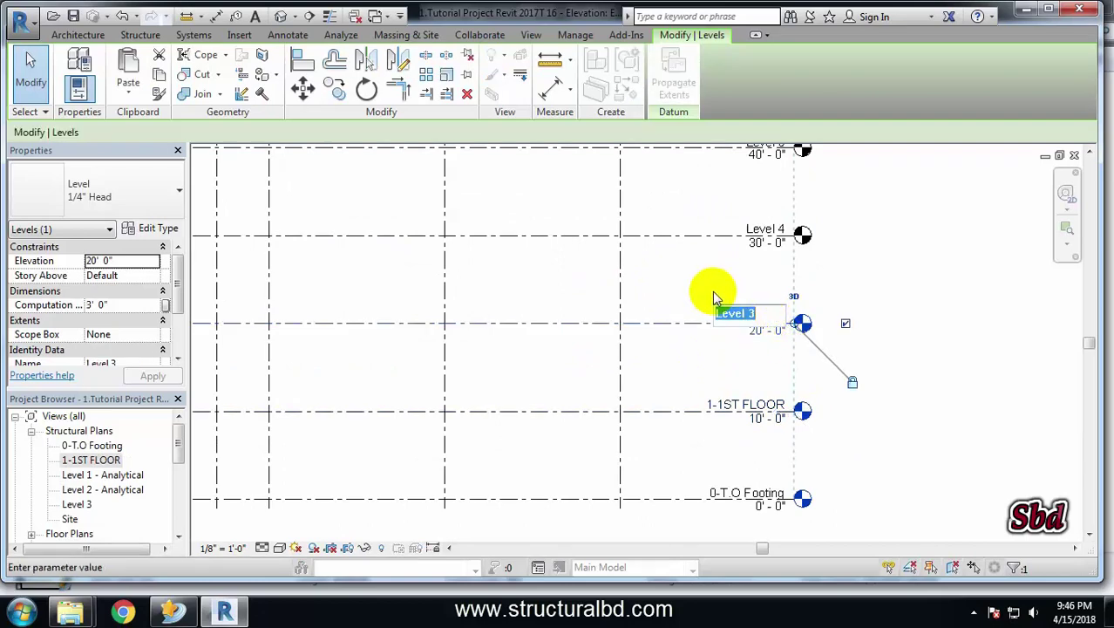
type("2-")
key("Return")
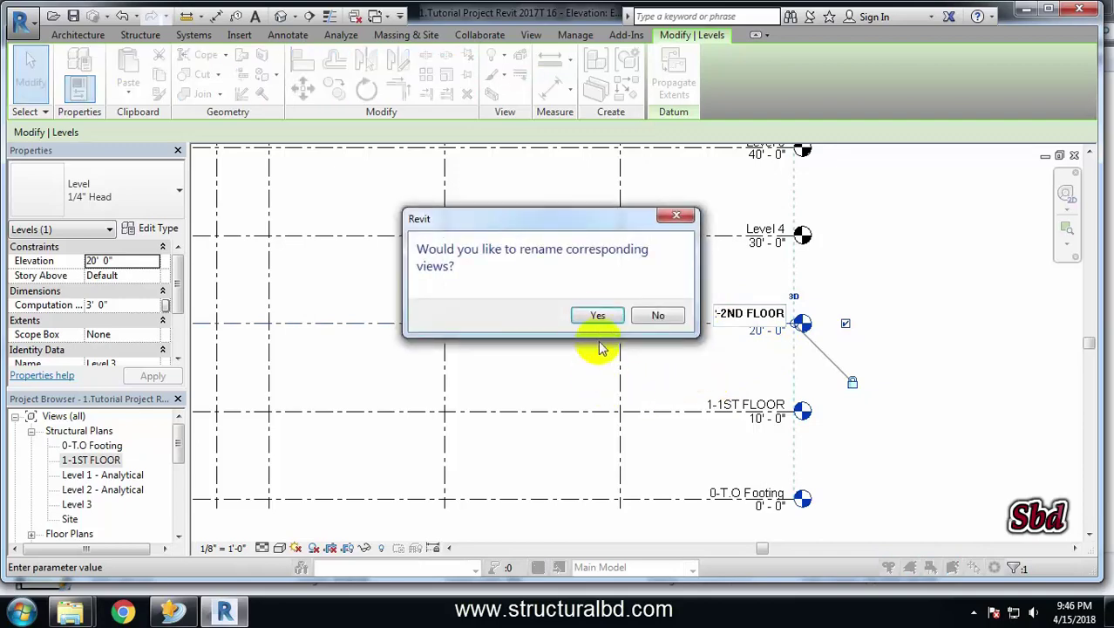
left_click(597, 314)
middle_click_drag(725, 280, 725, 370)
left_click(755, 317)
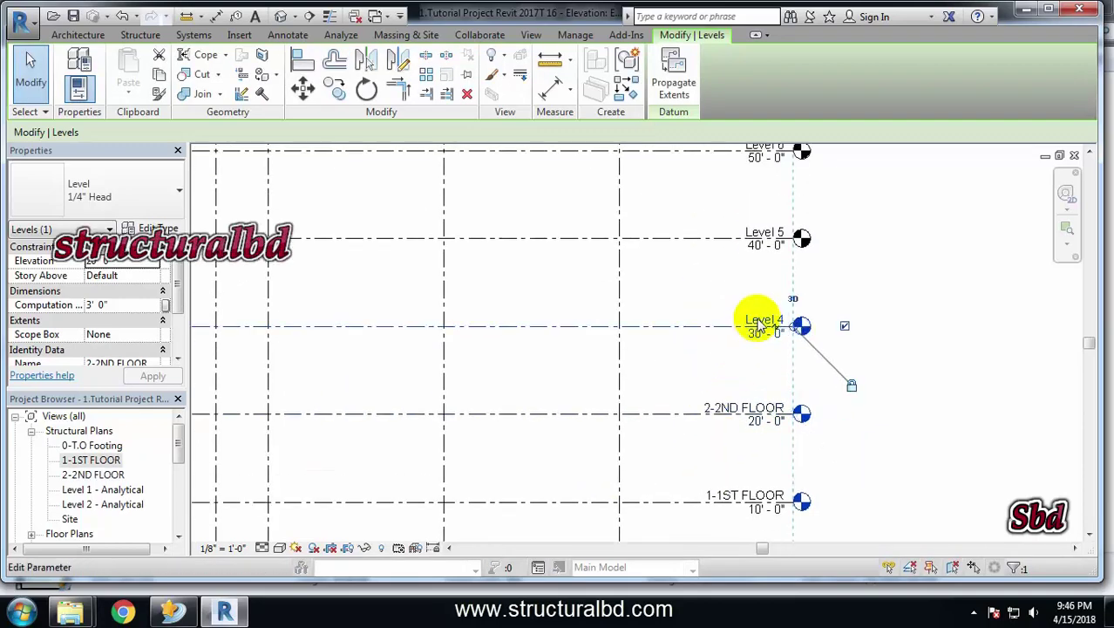
type("3-3RD FLOO")
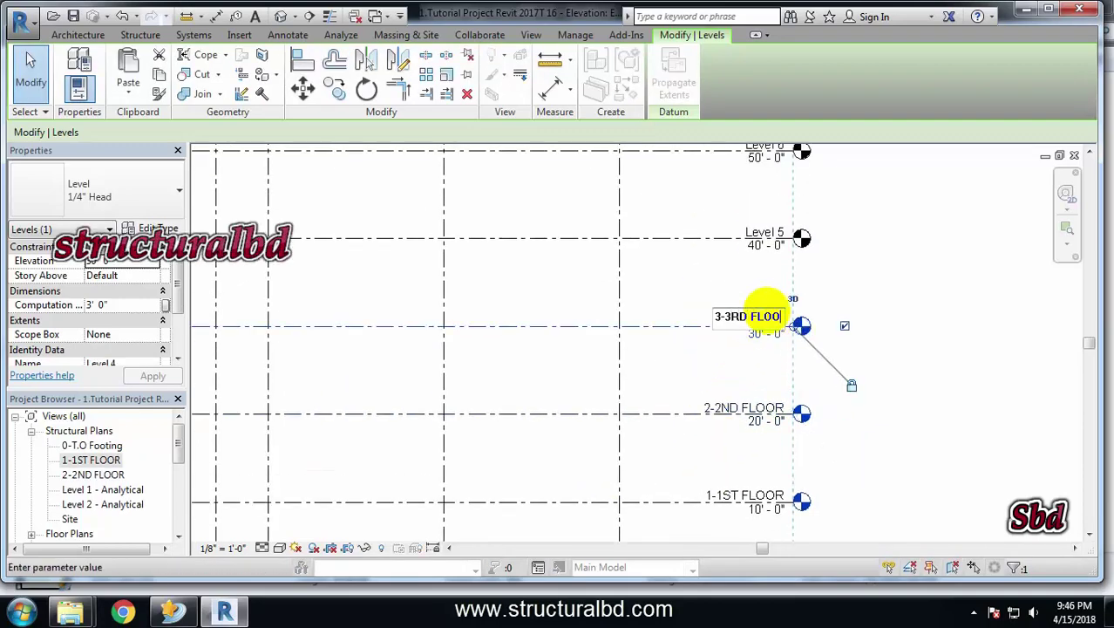
type("R")
key("Return")
Step: Rename Levels 5 and 6 to 4-TH FLOOR and 5-5TH FLOOR
mouse_move(697, 287)
middle_mouse_down()
mouse_move(770, 407)
mouse_move(760, 450)
middle_mouse_up()
left_click(807, 316)
type("4-TH FLOOR")
key("Return")
left_click(807, 316)
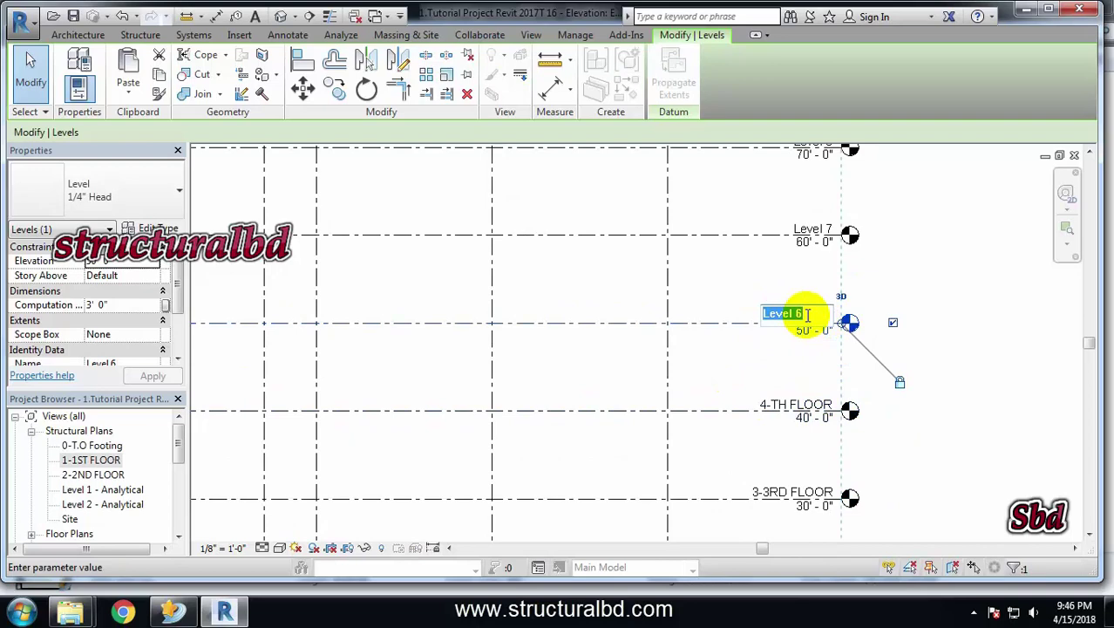
type("5-5TH FLOOR")
key("Return")
Step: Rename the top two levels to 6-6TH FLOOR and 7-ROOF LEVEL
middle_click_drag(766, 291, 794, 320)
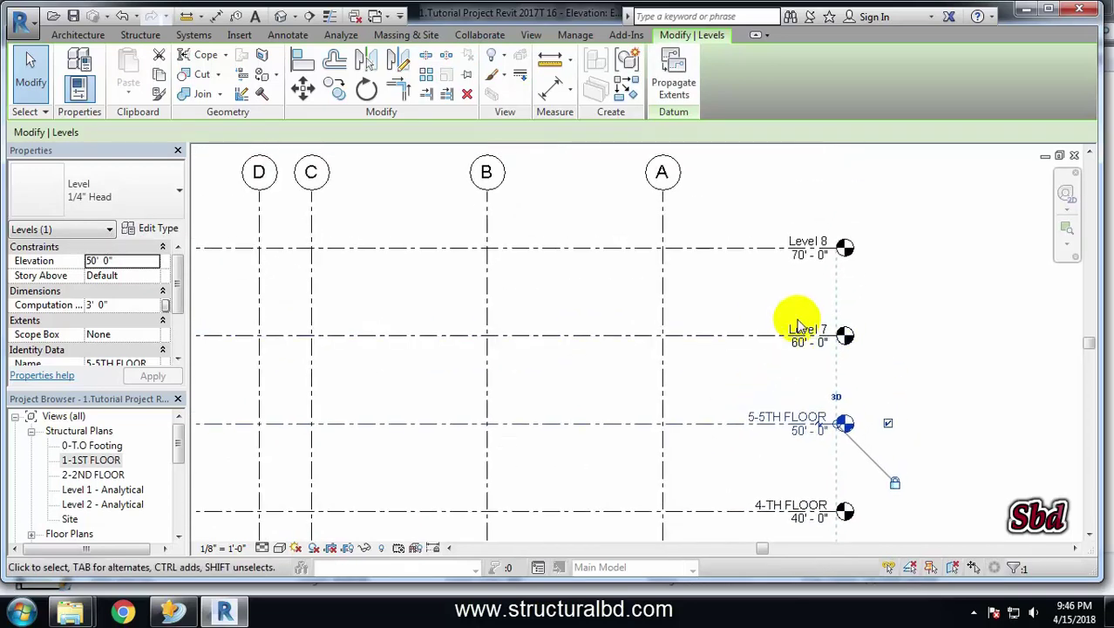
left_click(797, 326)
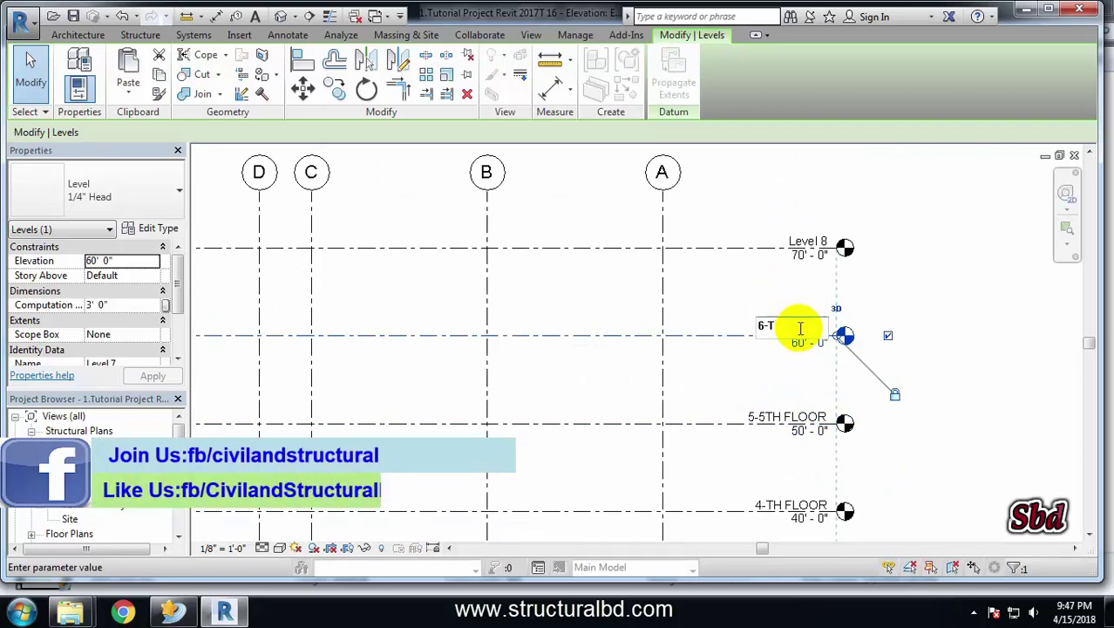
type("6TH FLOOR")
key("Return")
left_click(799, 242)
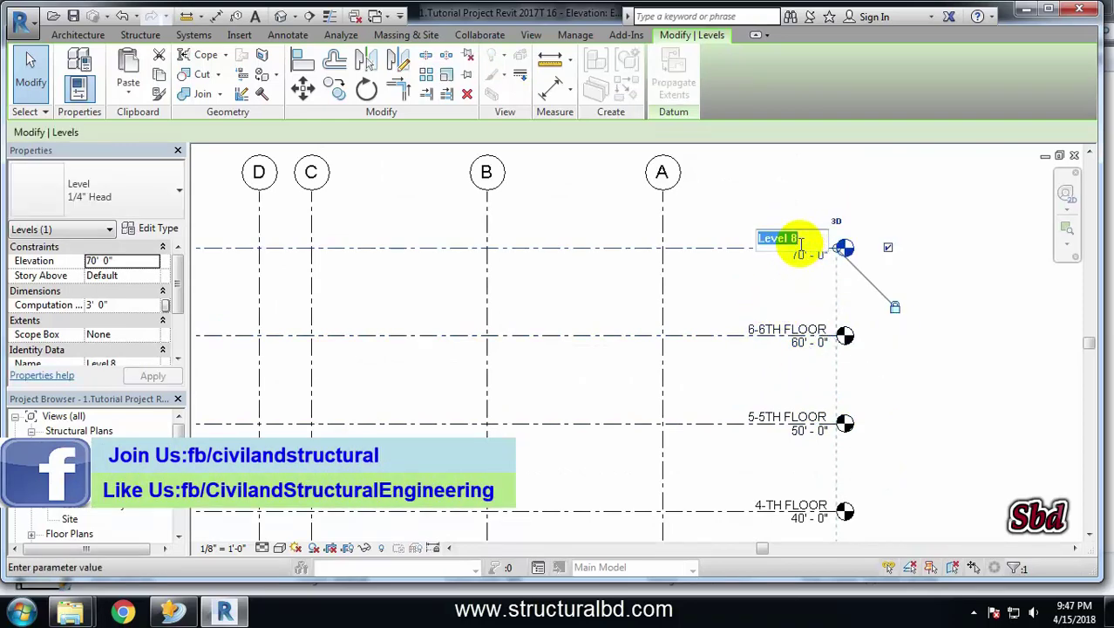
type("7-")
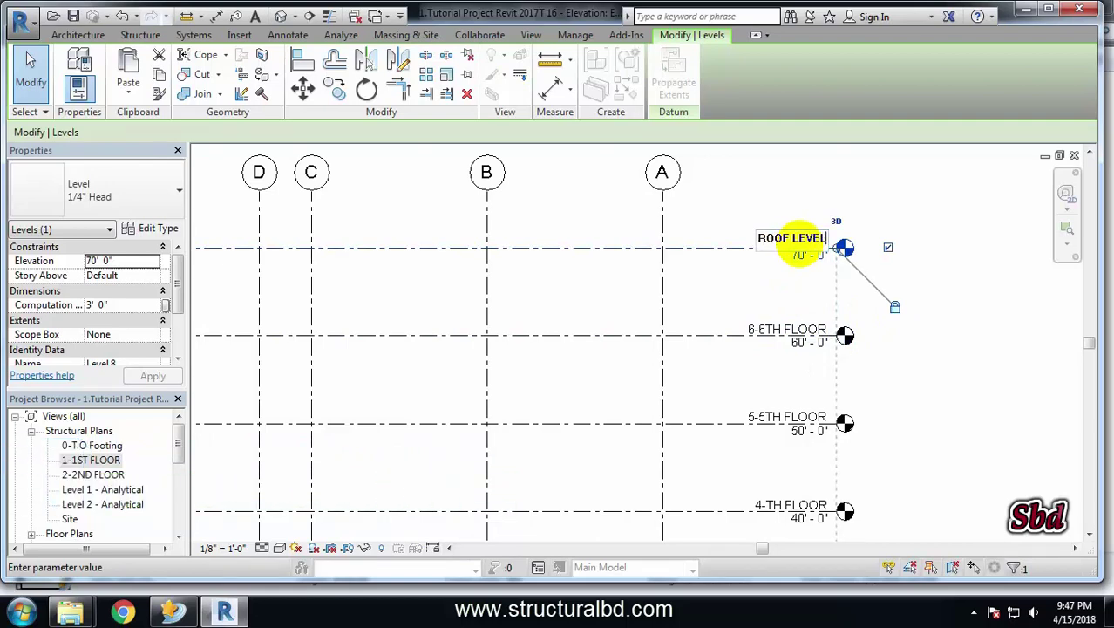
key("Return")
Step: Clear the selection and start a new Structural Plan from View > Plan Views
scroll(741, 306, "down", 2)
scroll(750, 305, "down", 2)
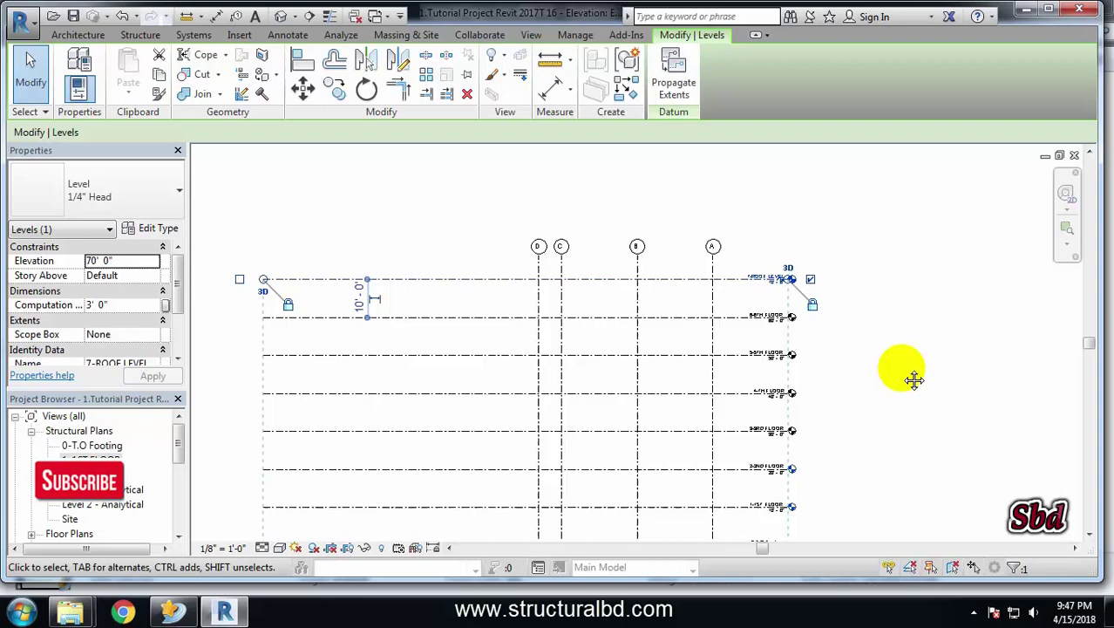
scroll(913, 380, "down", 2)
left_click(870, 341)
scroll(925, 354, "down", 2)
scroll(721, 312, "up", 3)
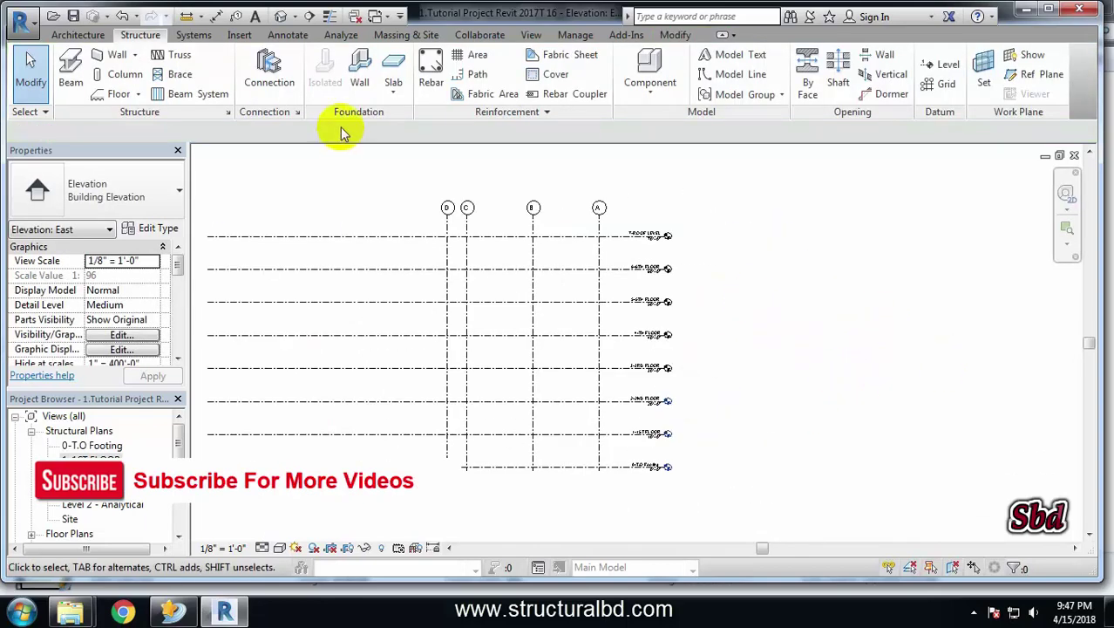
left_click(538, 39)
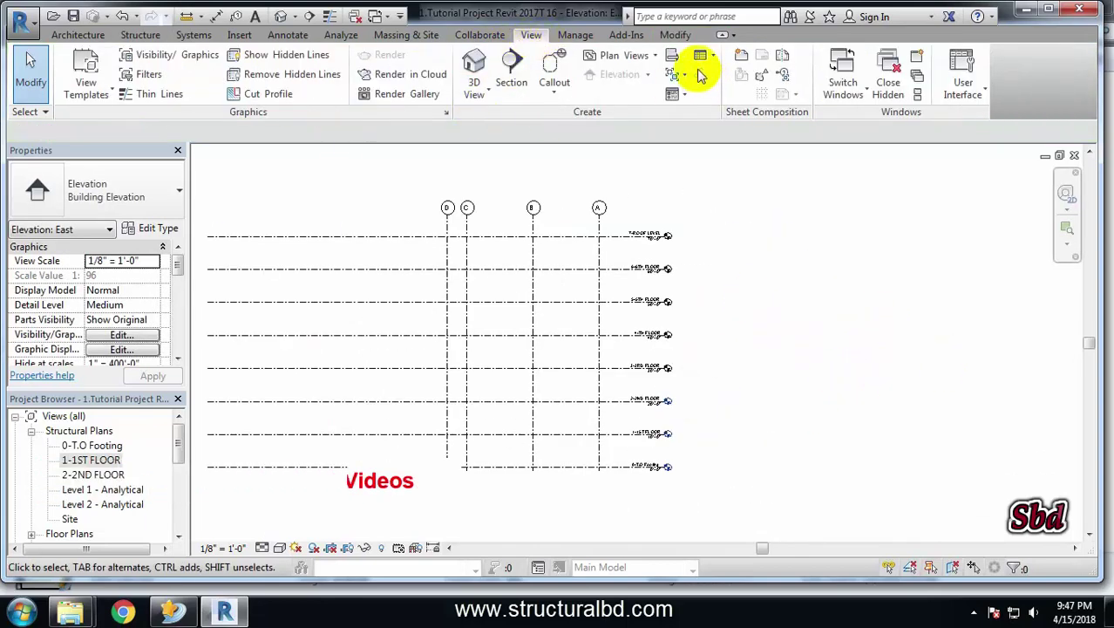
left_click(645, 56)
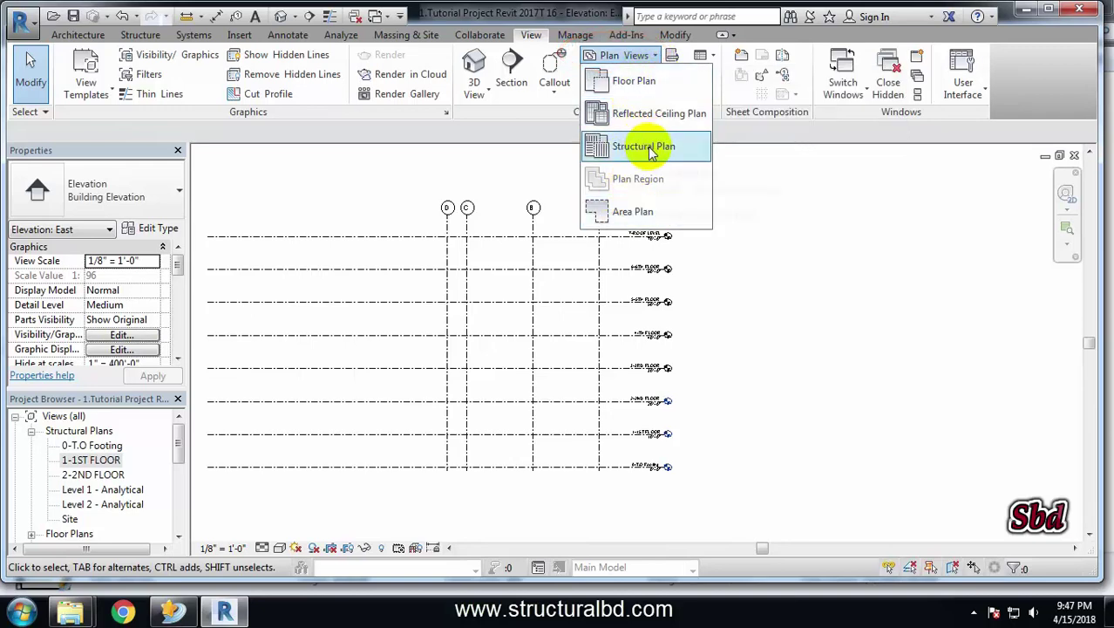
left_click(636, 148)
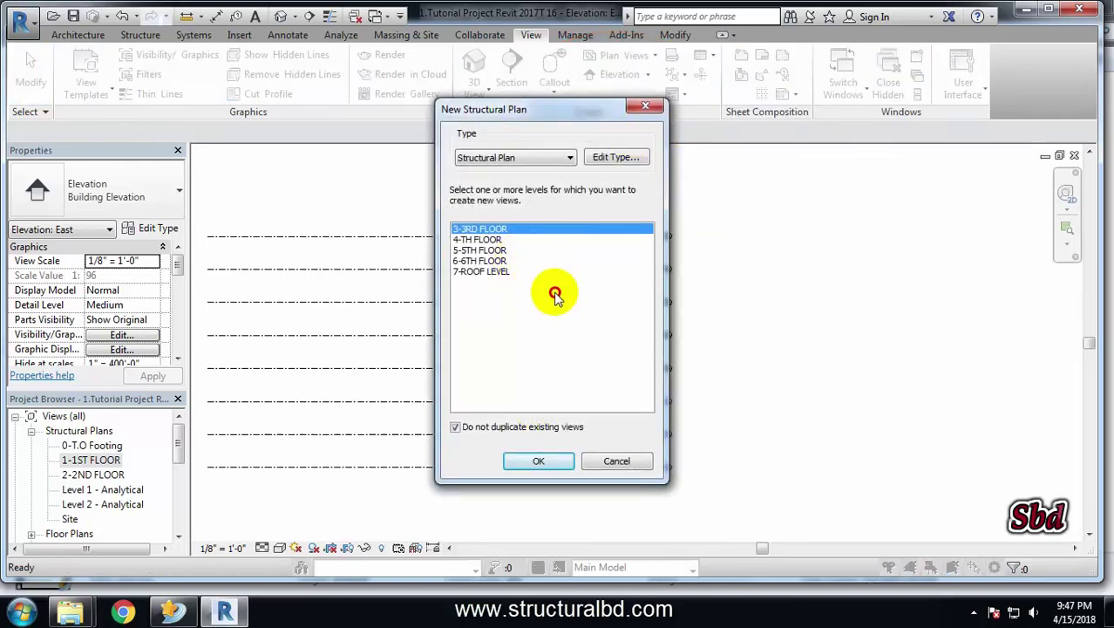
Step: Select levels 3-RD FLOOR through 7-ROOF LEVEL in the New Structural Plan list
left_click(519, 261, "shift")
left_click(486, 273)
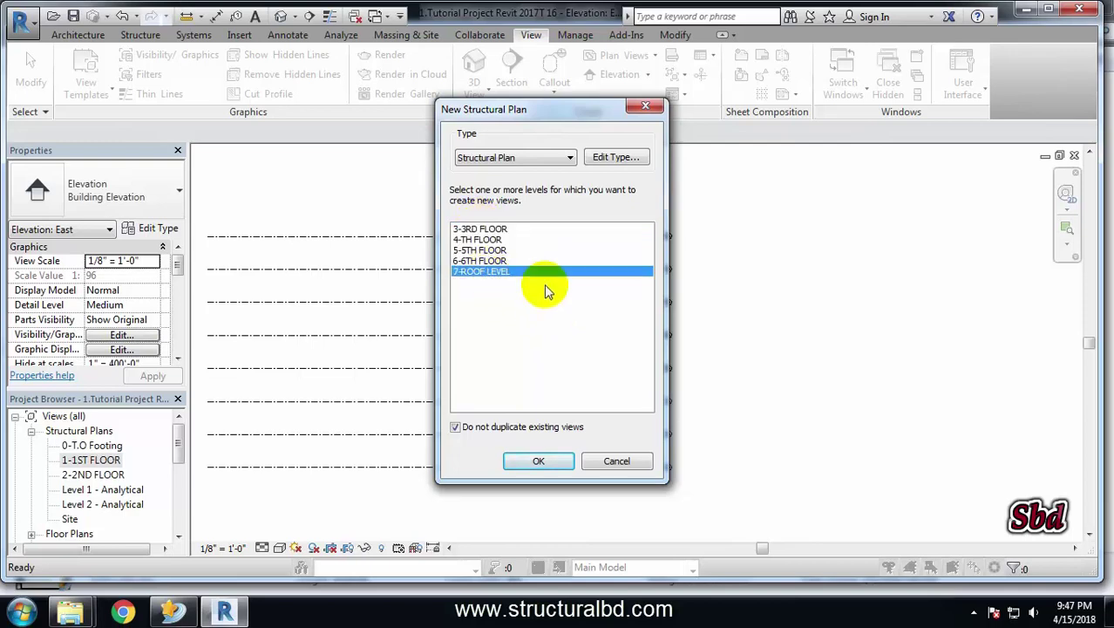
left_click(479, 228)
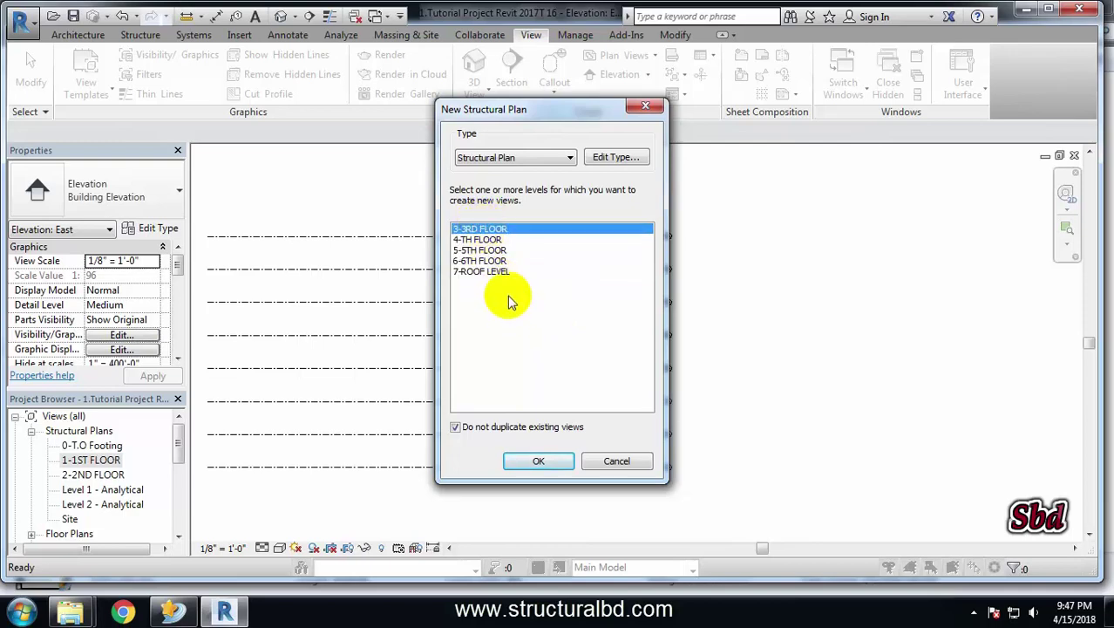
left_click(490, 271, "shift")
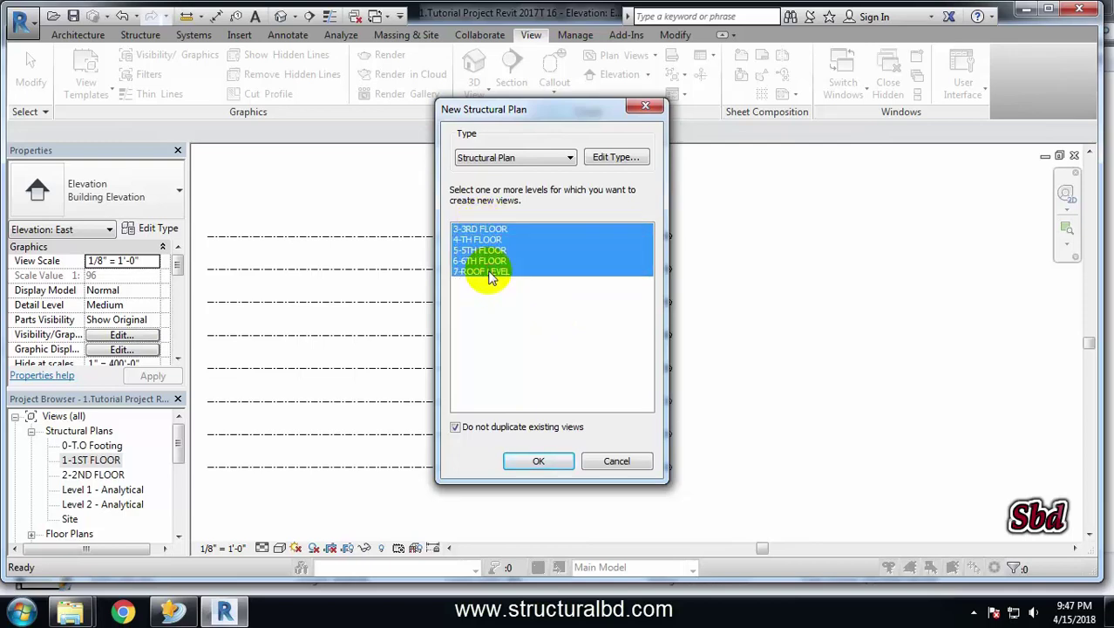
left_click(530, 295)
left_click_drag(489, 261, 487, 228)
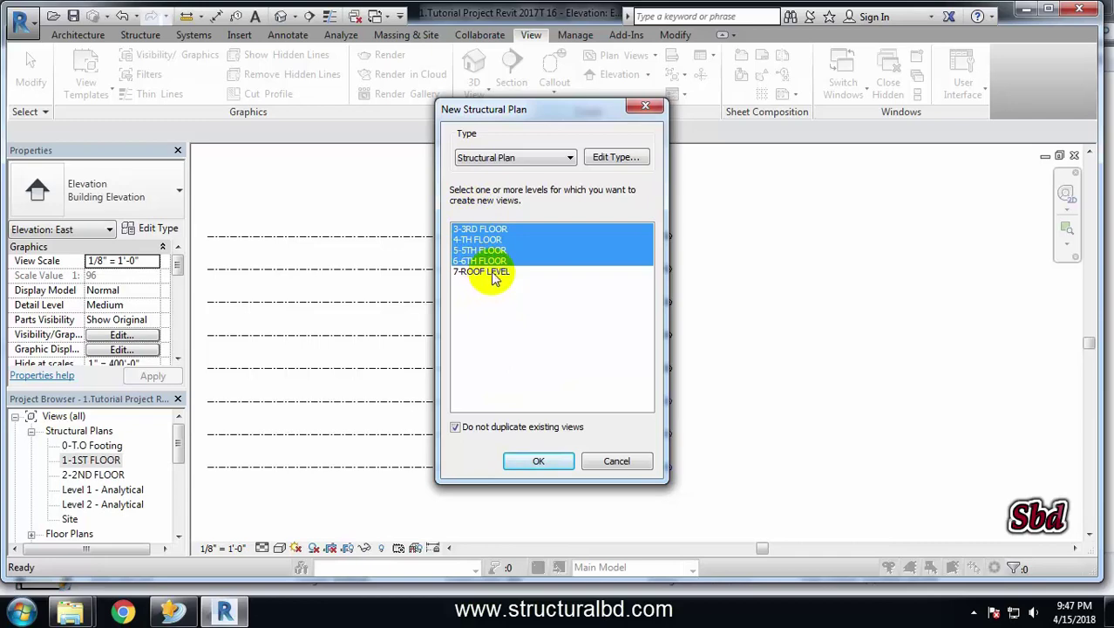
Step: Create structural plans for the chosen levels, 3-3RD FLOOR through 7-ROOF LEVEL
left_click(541, 461)
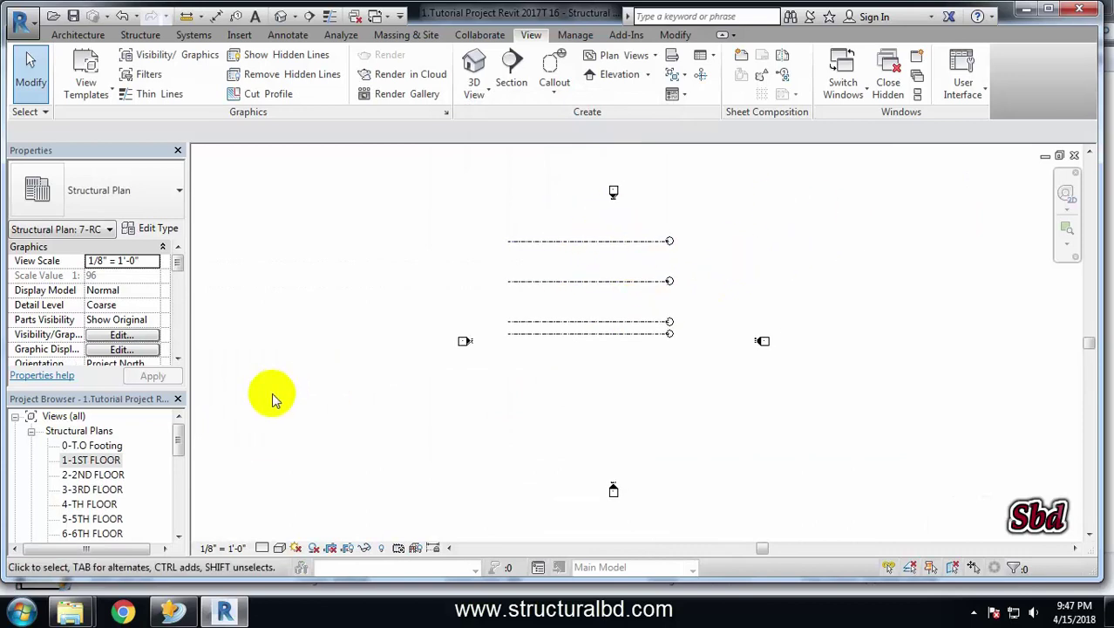
left_click_drag(177, 442, 181, 449)
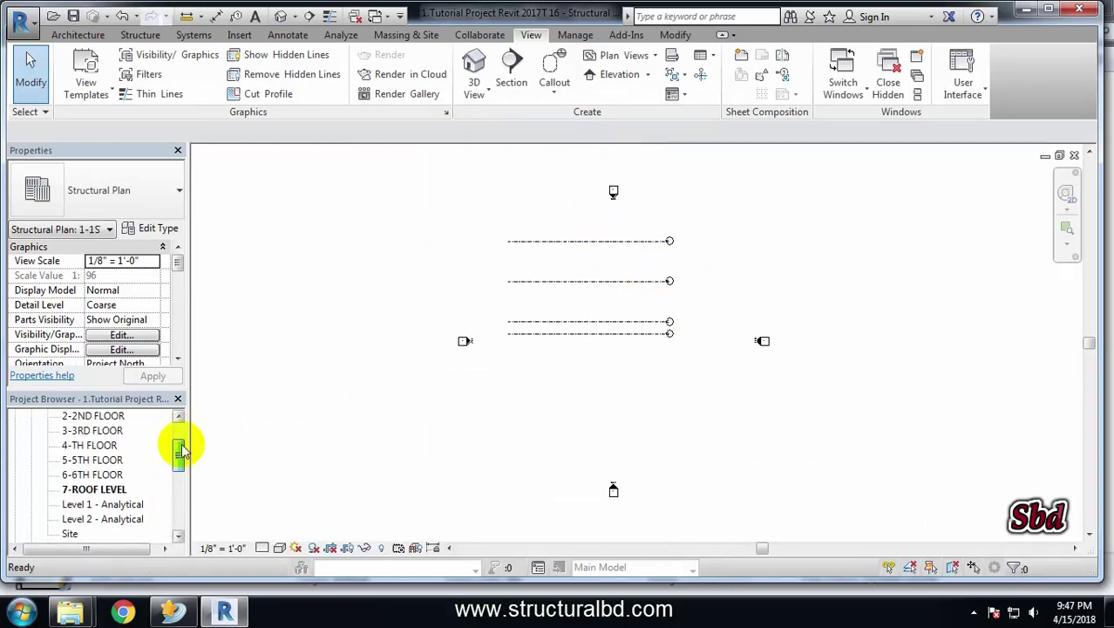
scroll(122, 428, "up", 1)
scroll(105, 440, "up", 1)
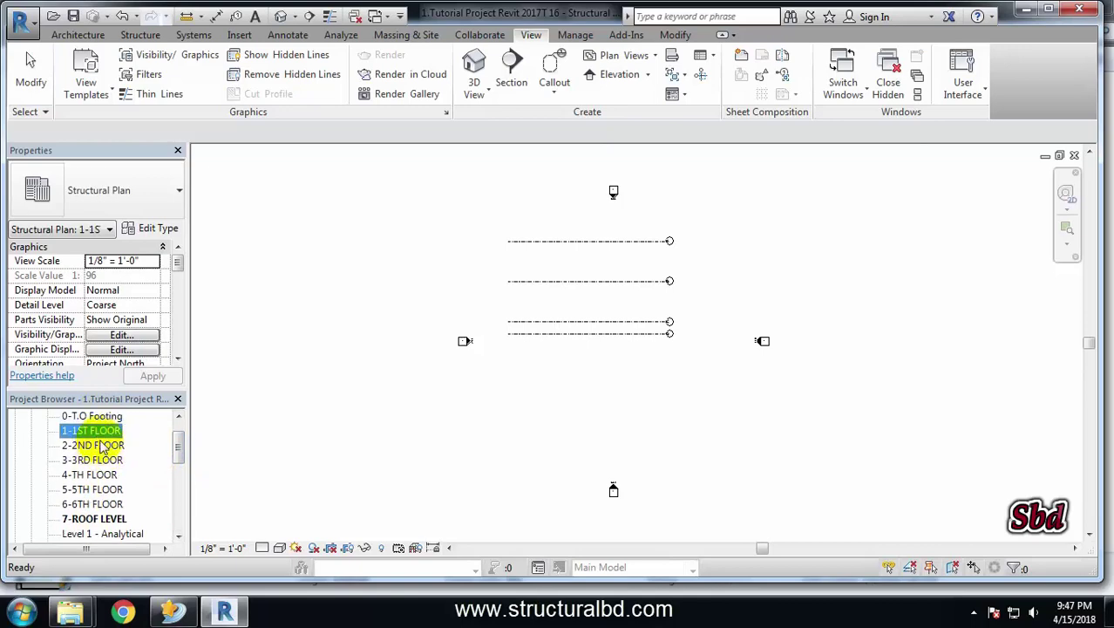
scroll(103, 440, "up", 2)
scroll(83, 432, "down", 1)
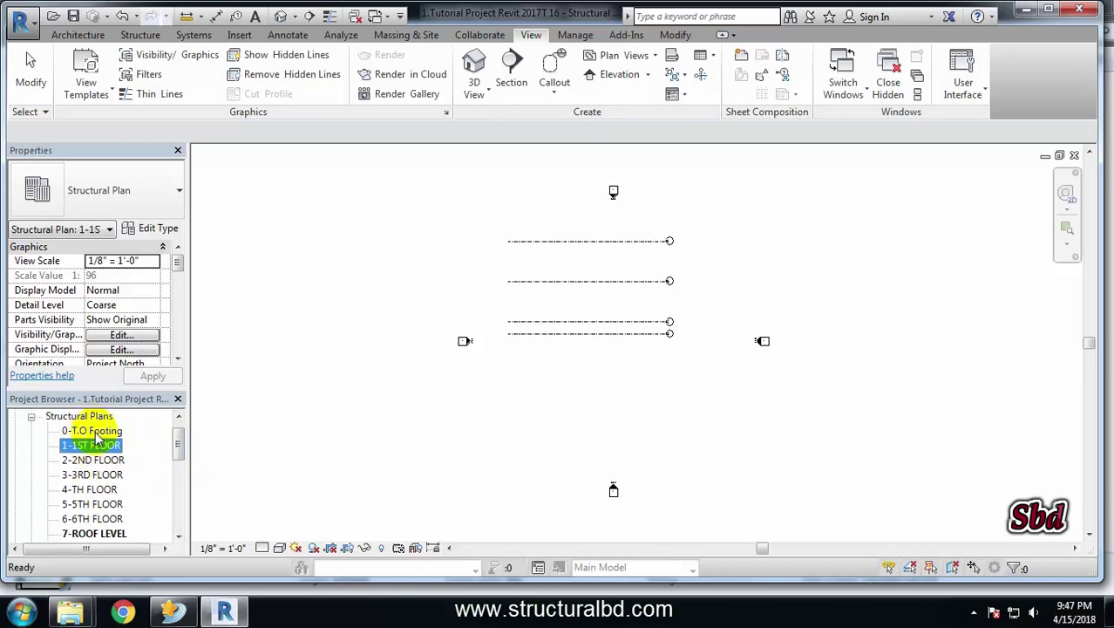
Step: Close the 1-1ST FLOOR, extra elevation and 0-T.O Footing views
left_click(1074, 156)
left_click(1074, 157)
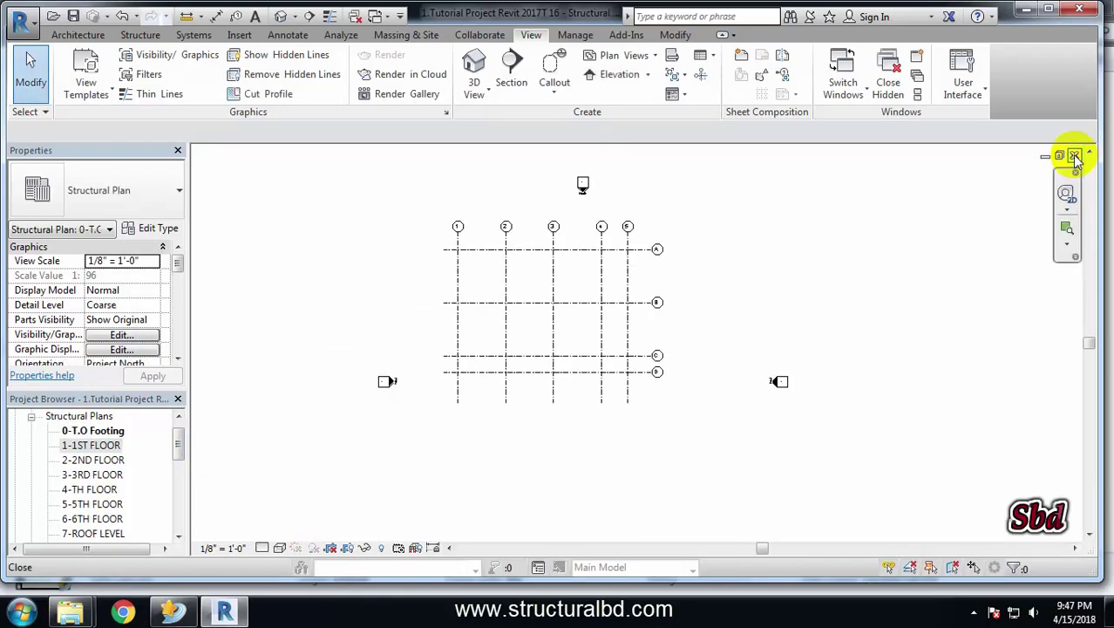
left_click(1075, 156)
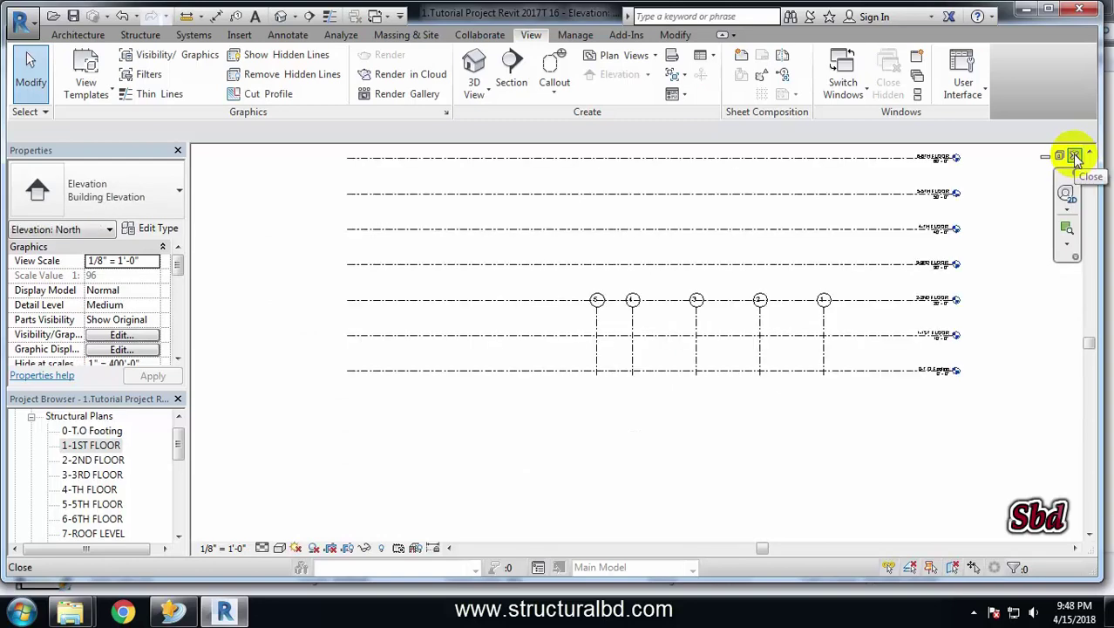
Step: Drag grid 1's end upward so grids 1–5 extend past the 7-ROOF LEVEL
left_click(1074, 157)
left_click(691, 216)
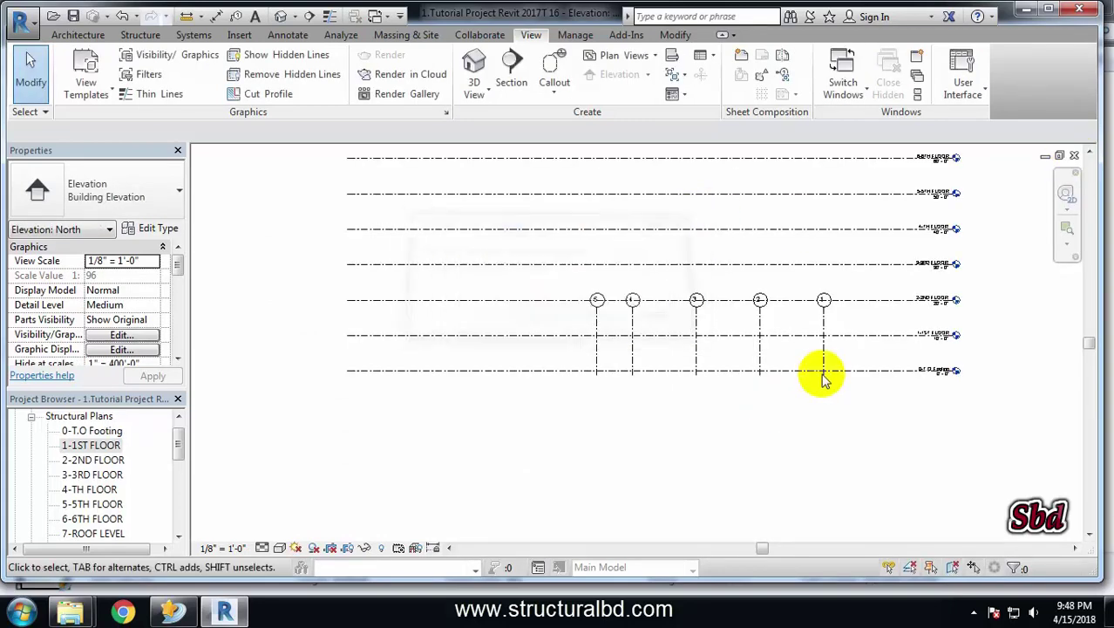
scroll(715, 349, "down", 2)
left_click(724, 375)
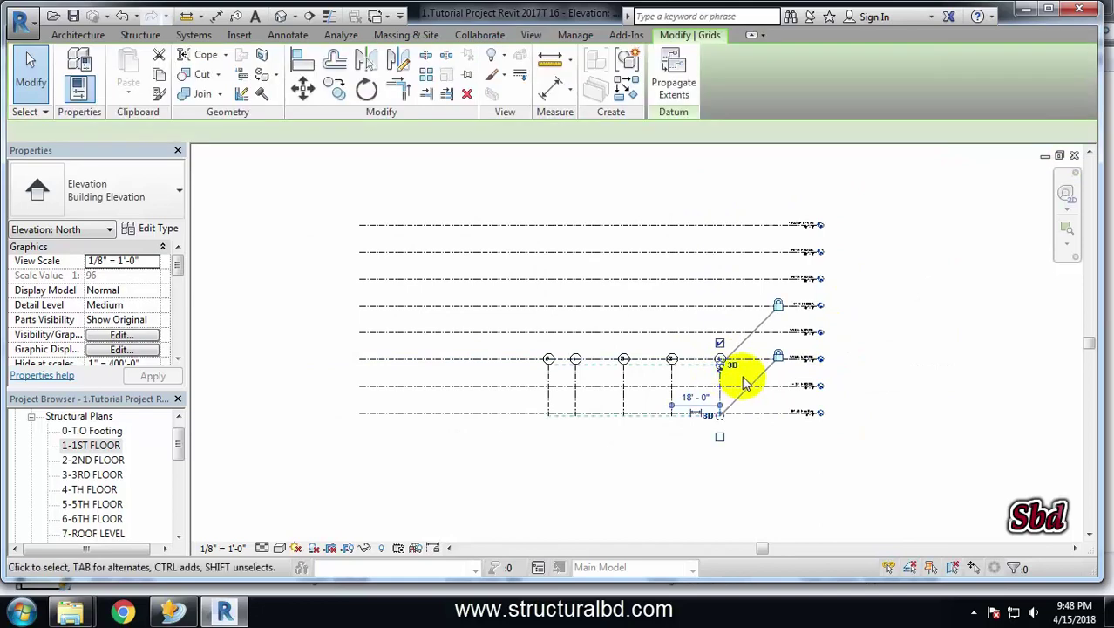
left_click_drag(719, 362, 717, 209)
left_click(962, 295)
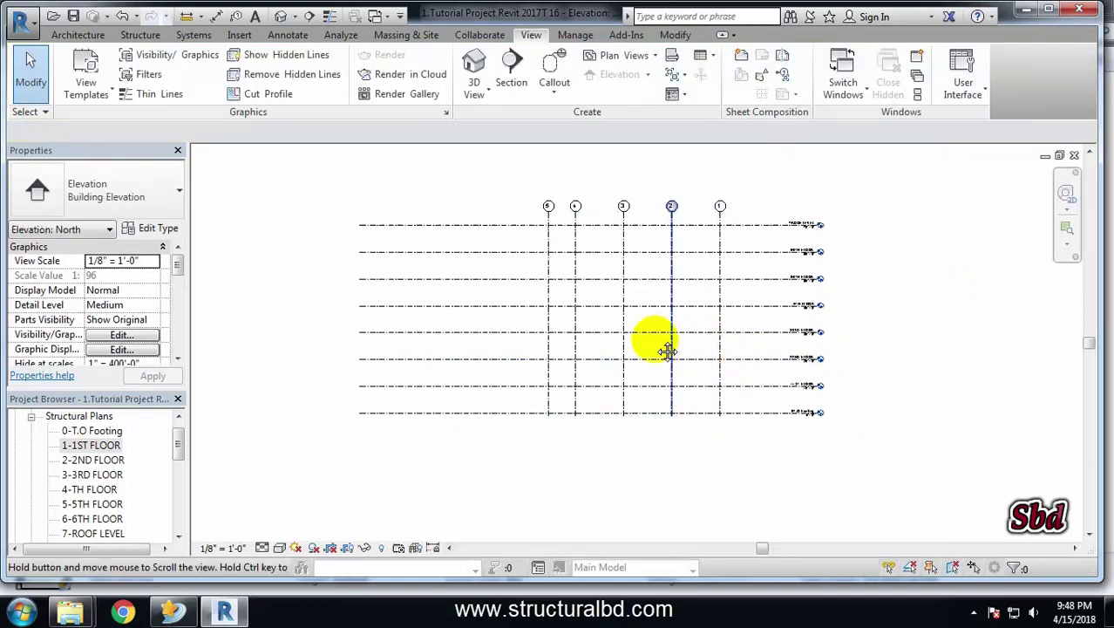
Step: Zoom around the North elevation to check the extended grids
scroll(689, 344, "up", 2)
scroll(721, 311, "down", 2)
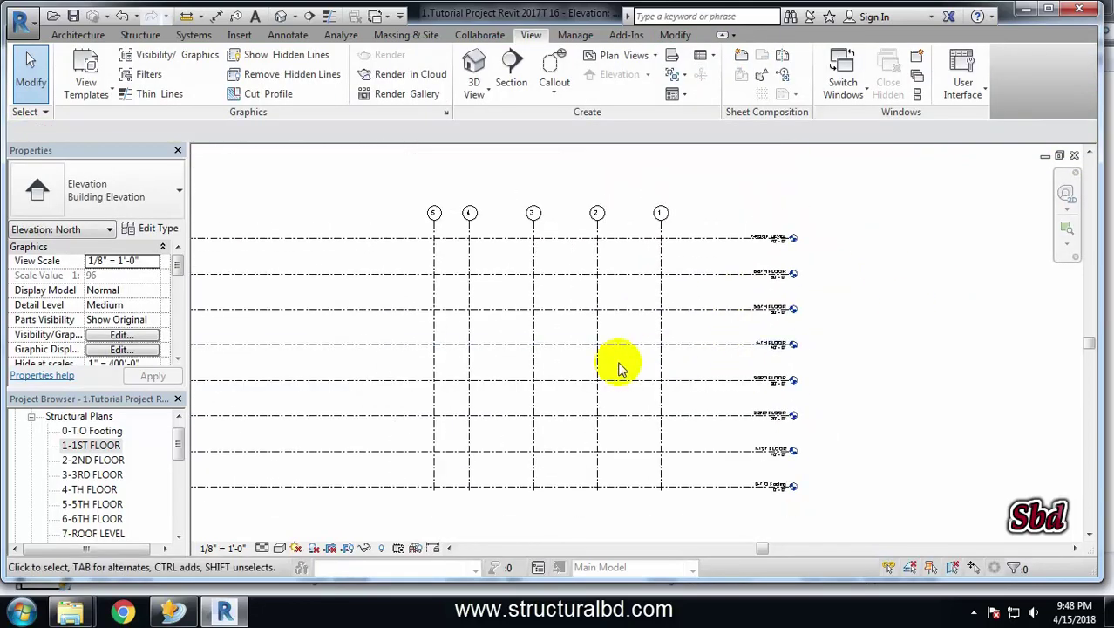
scroll(648, 357, "up", 1)
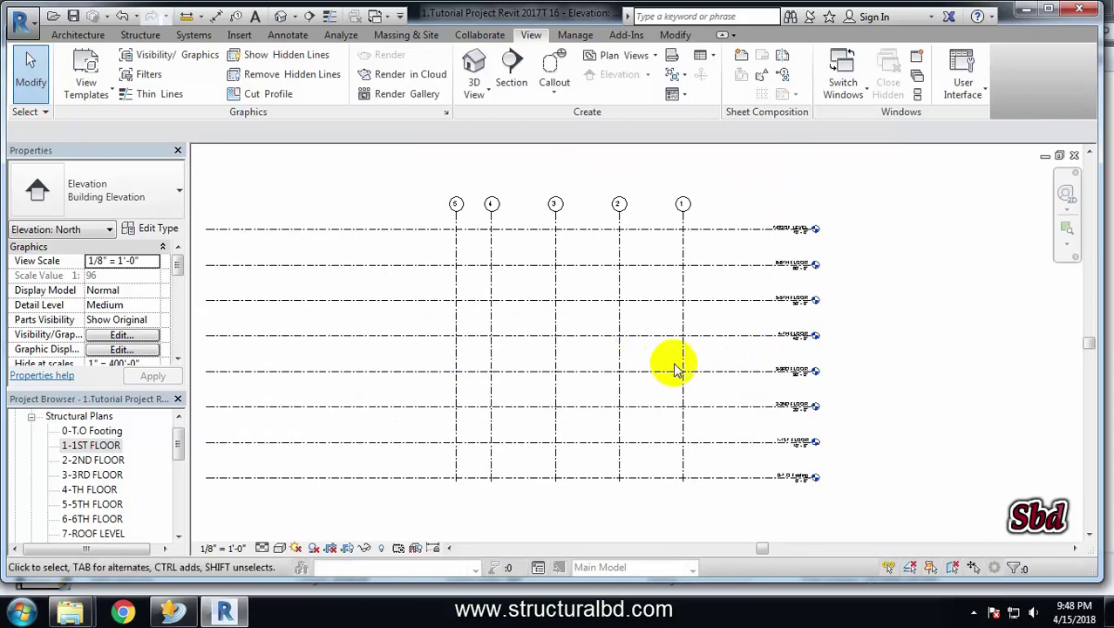
scroll(750, 253, "up", 1)
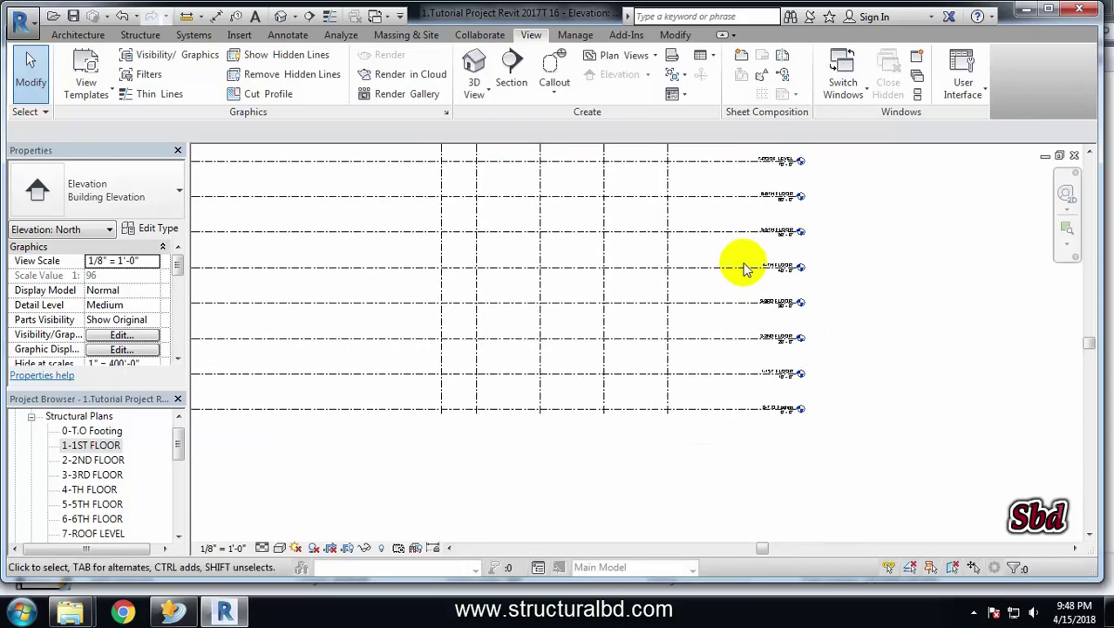
scroll(776, 428, "up", 1)
scroll(800, 423, "up", 2)
scroll(800, 422, "down", 2)
scroll(759, 354, "down", 1)
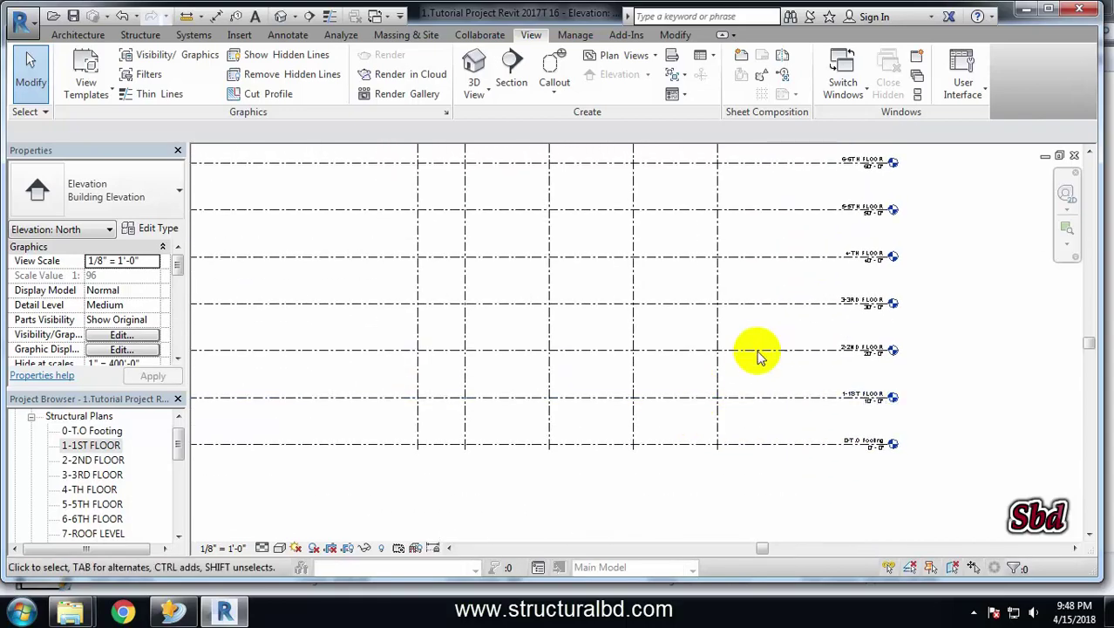
scroll(689, 340, "down", 1)
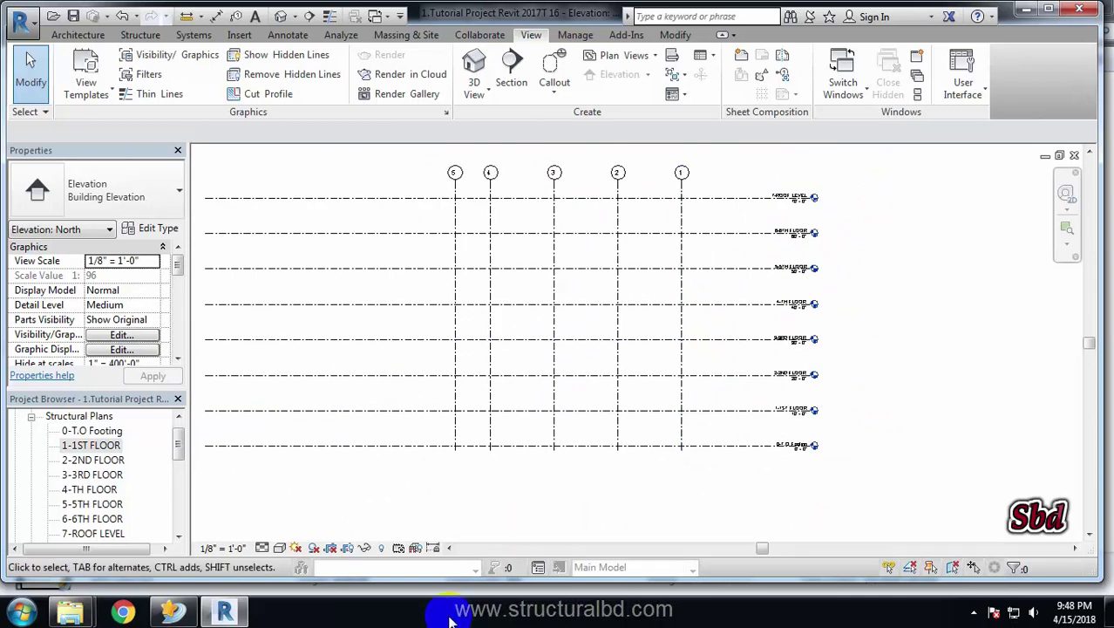